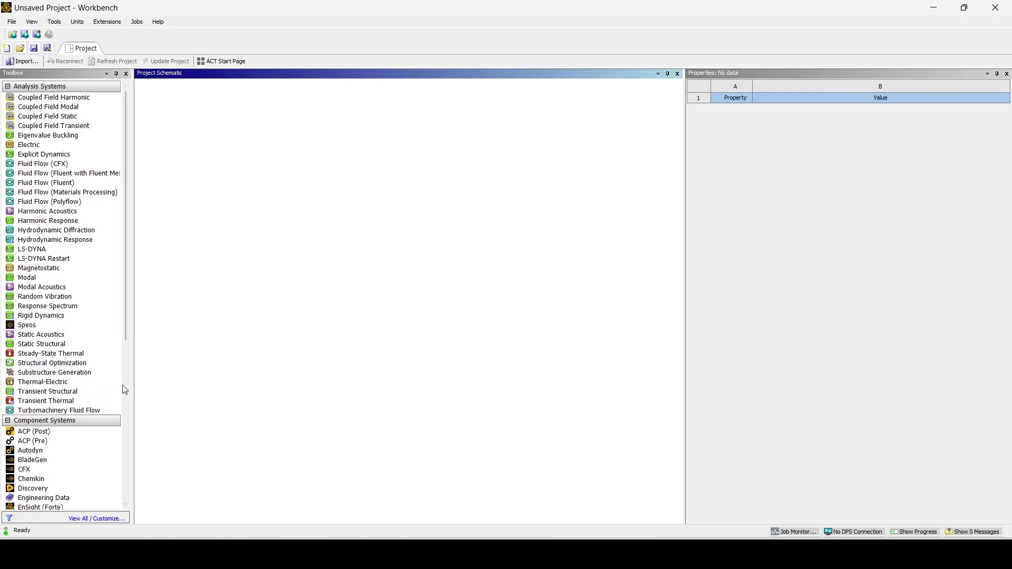
Add a Steady-State Thermal analysis system and review the Structural Steel properties in its engineering data
double_click(97, 353)
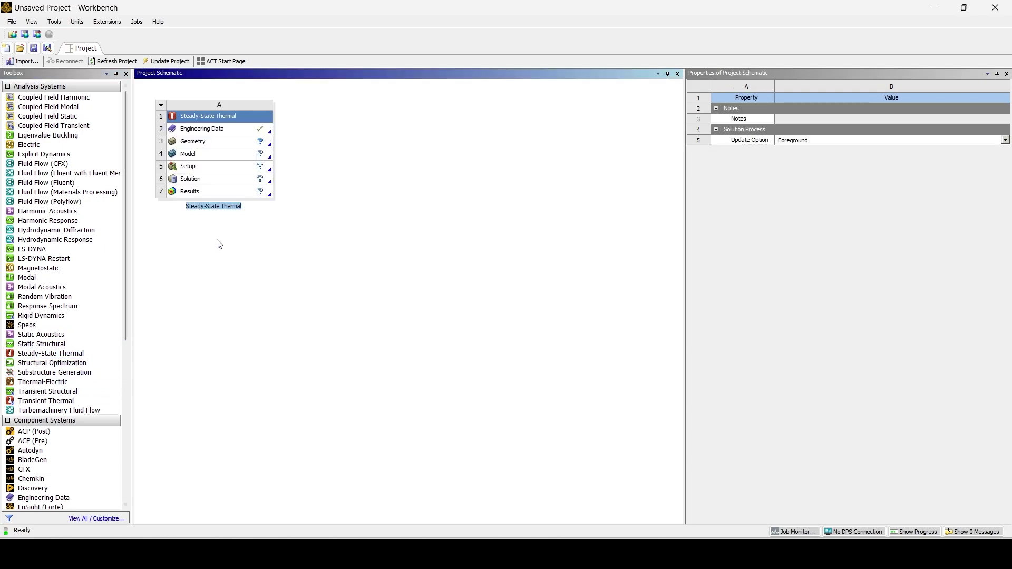
right_click(221, 132)
left_click(247, 136)
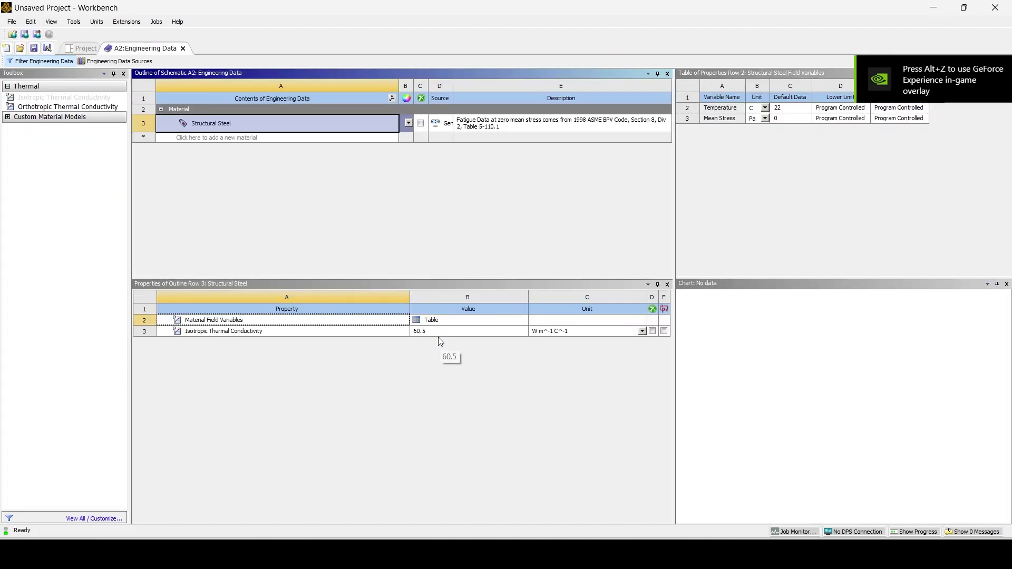
left_click(183, 49)
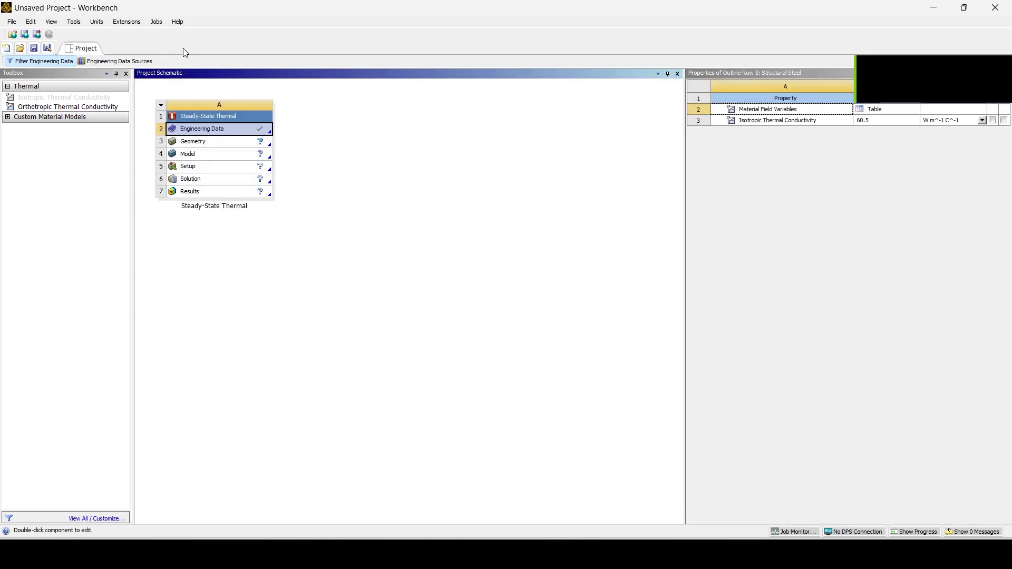
Open the system's geometry for editing in DesignModeler and set the length unit to millimetres
left_click(235, 145)
right_click(235, 146)
left_click(259, 149)
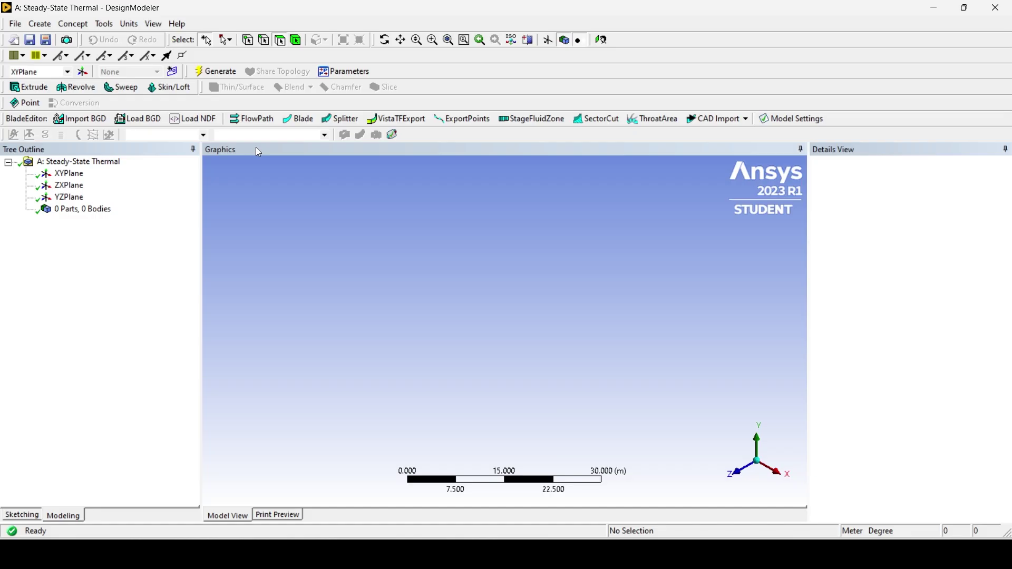
left_click(137, 25)
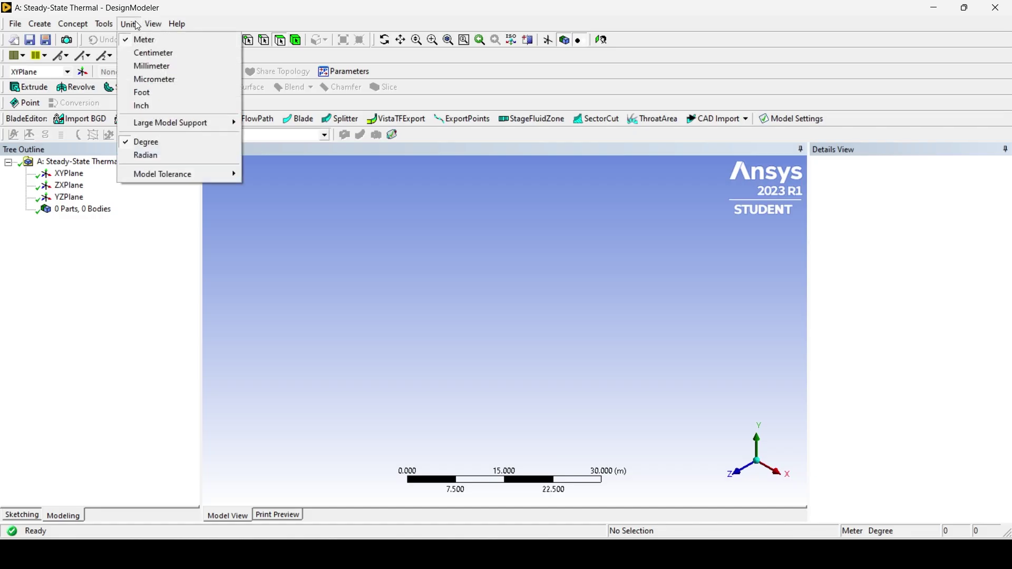
left_click(156, 67)
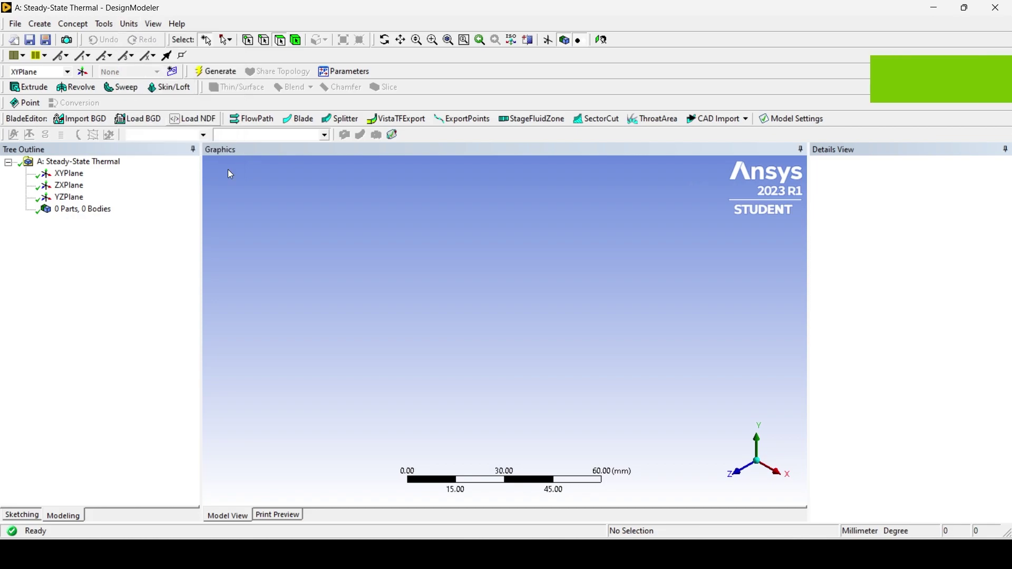
Create a cylinder primitive as Add Frozen with a 25 mm radius and generate it
left_click(51, 26)
mouse_move(101, 298)
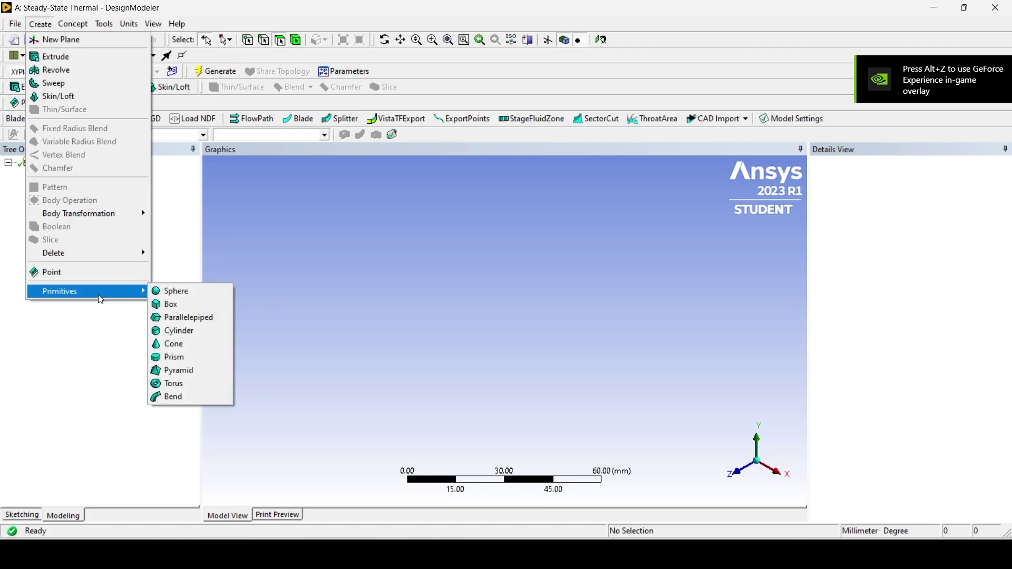
left_click(182, 332)
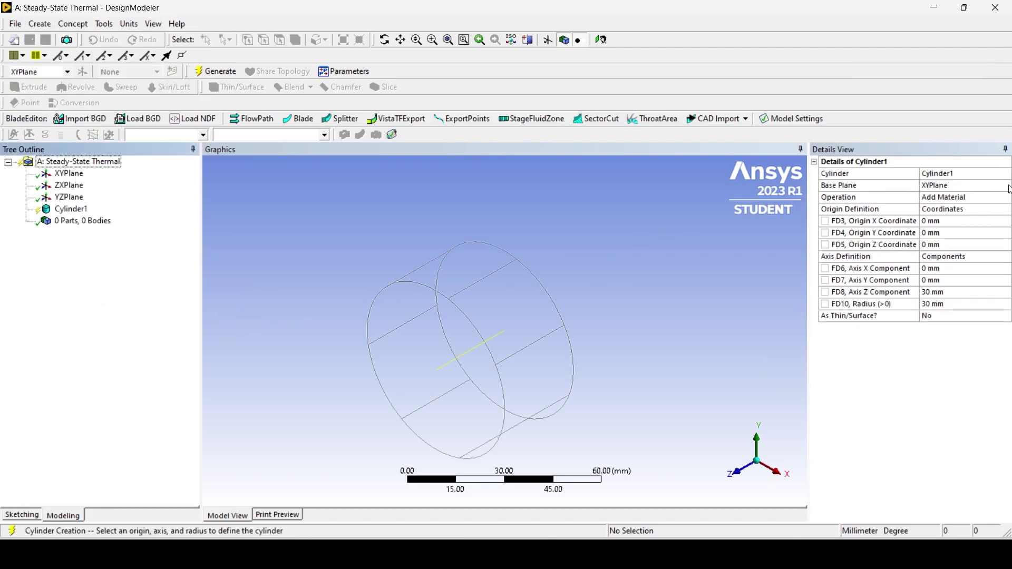
left_click(977, 198)
left_click(1008, 199)
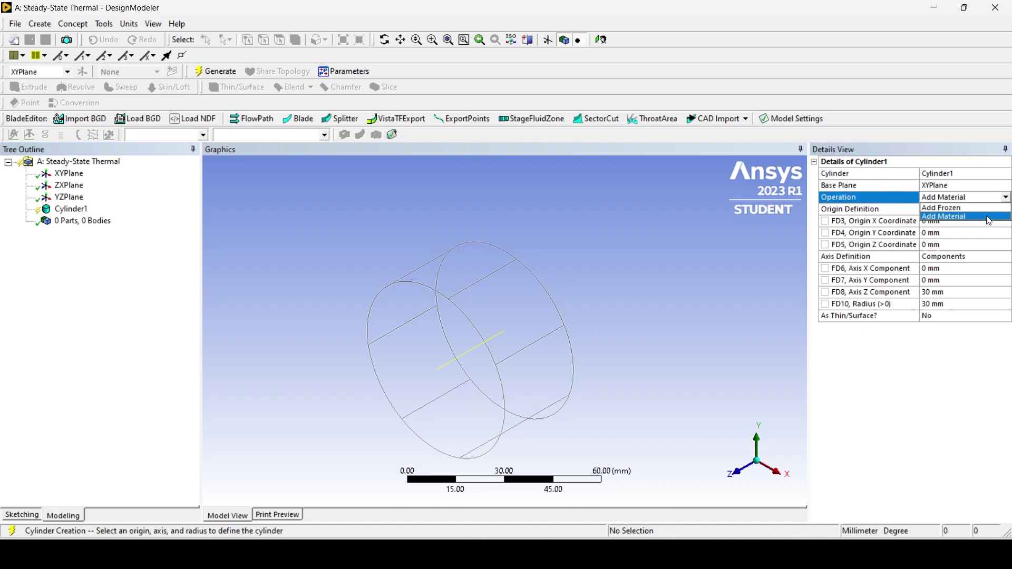
left_click(985, 216)
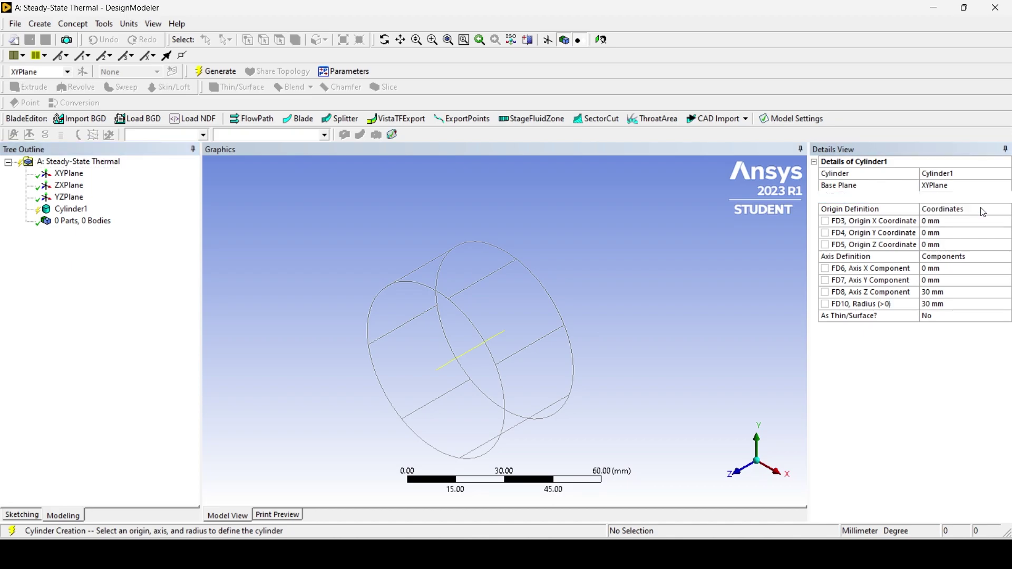
left_click(959, 305)
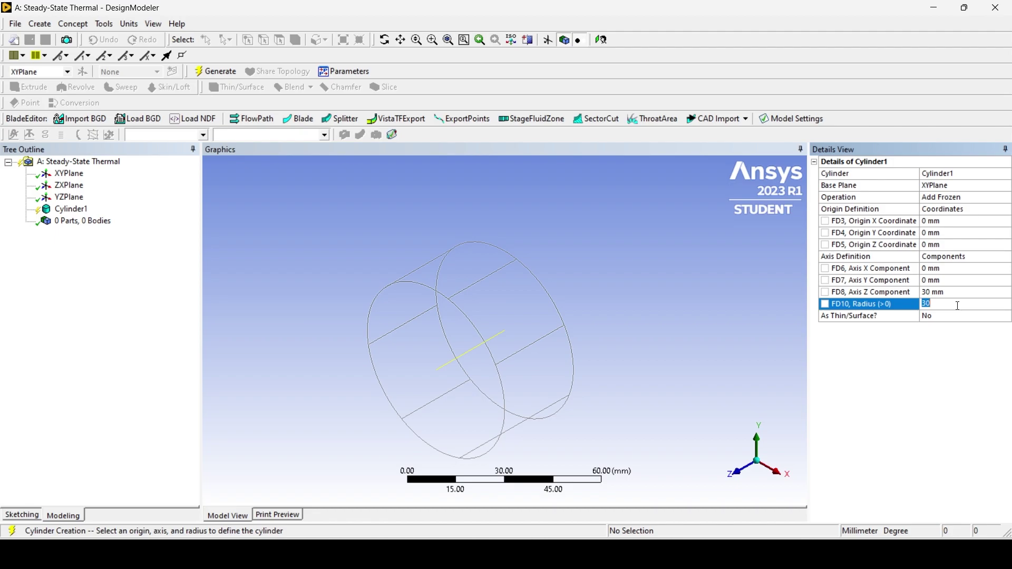
type("25")
key("Return")
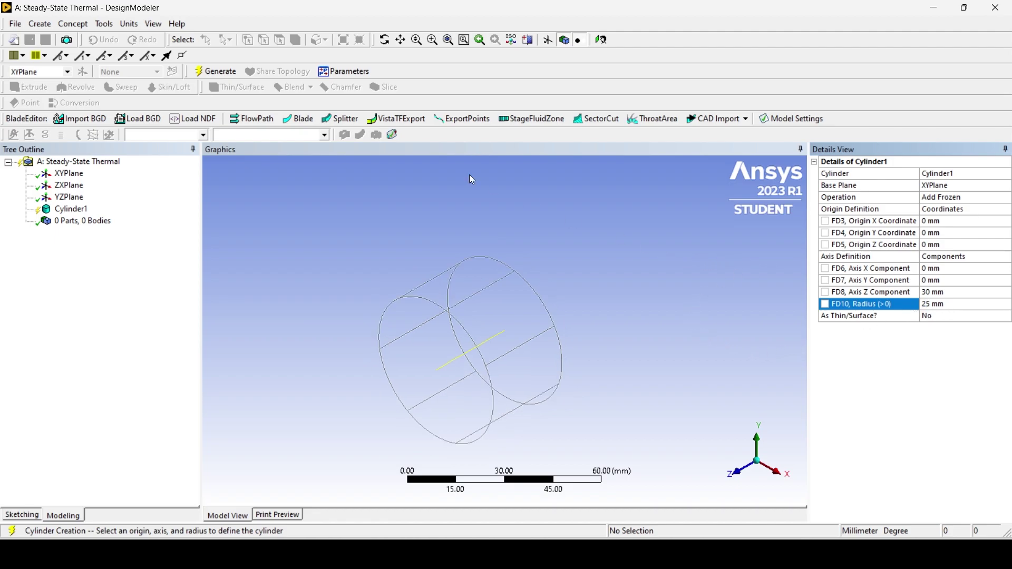
left_click(216, 71)
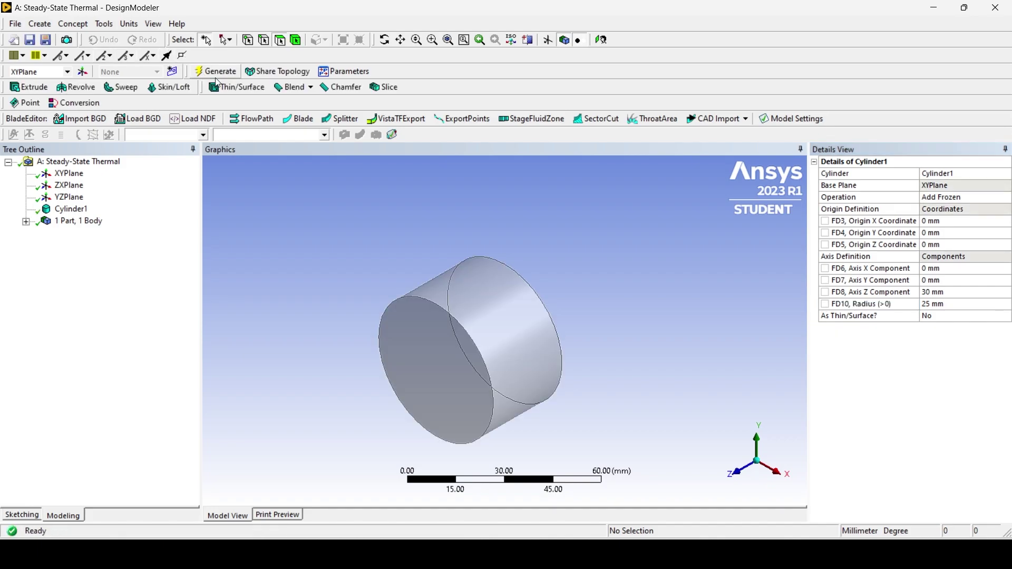
Create a second, concentric cylinder primitive with a 15 mm radius, using Slice Material, and generate it
left_click(40, 24)
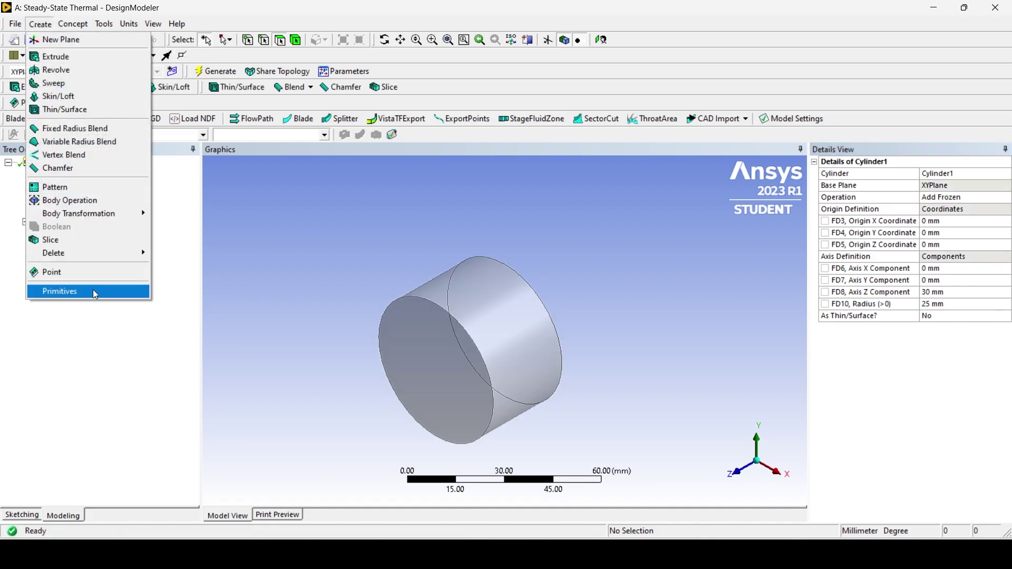
mouse_move(94, 293)
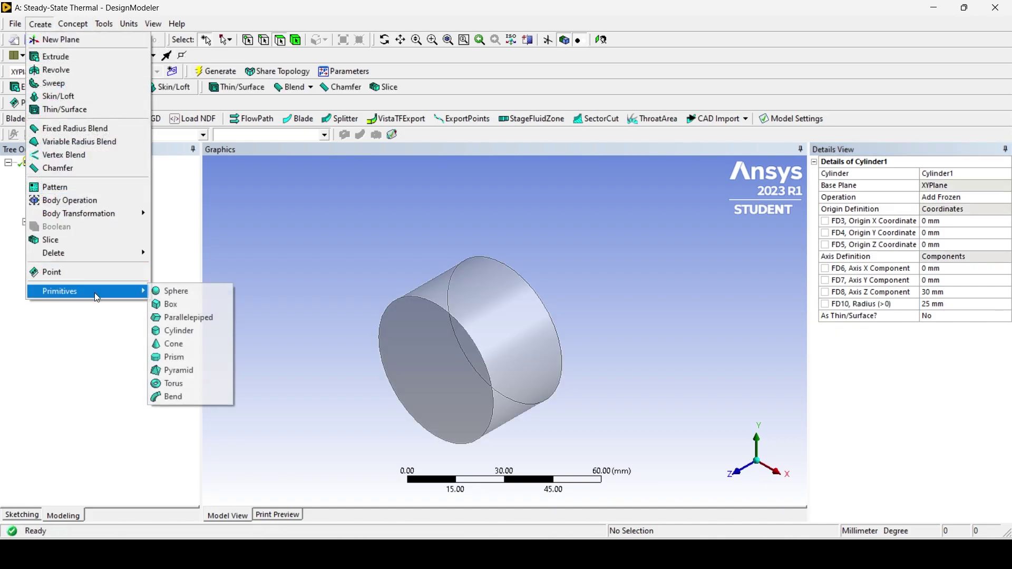
left_click(204, 332)
left_click(934, 306)
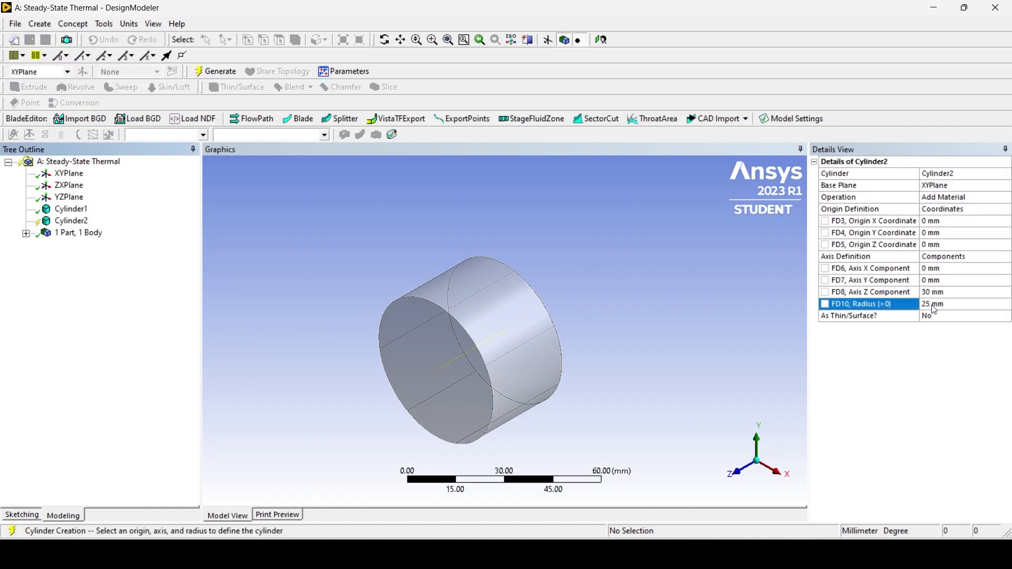
left_click(934, 305)
type("15")
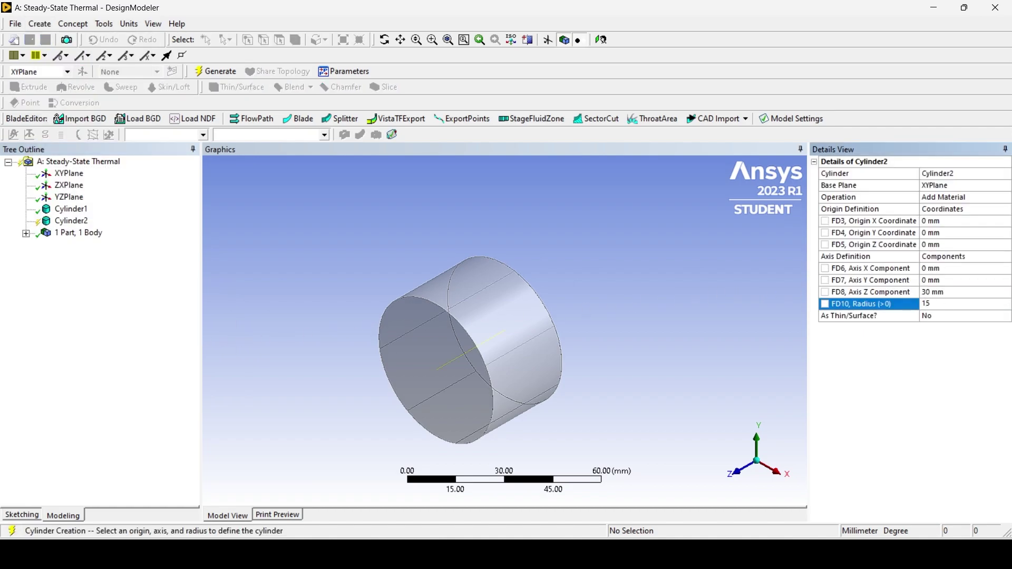
key("Return")
left_click(957, 200)
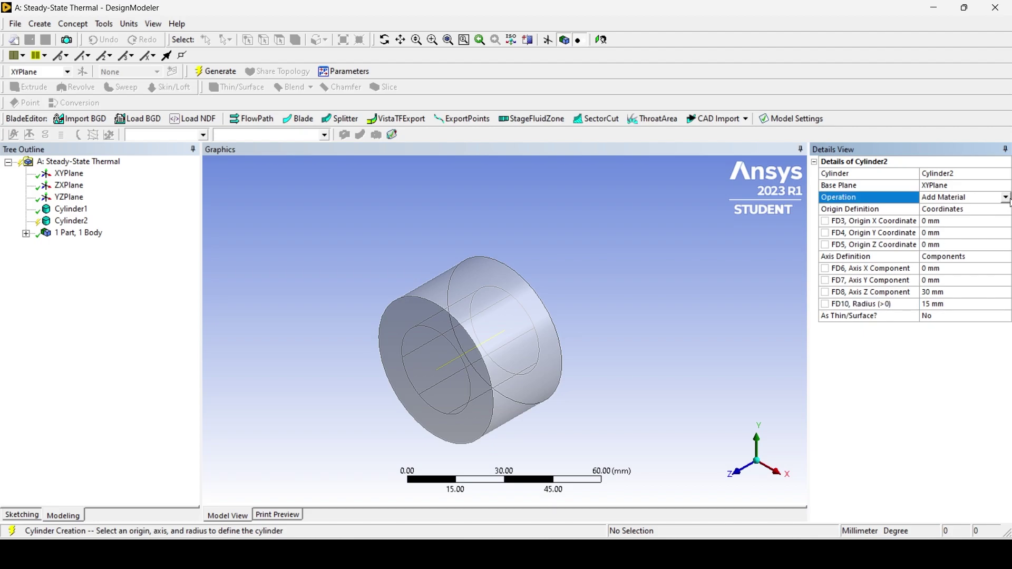
left_click(959, 198)
left_click(969, 225)
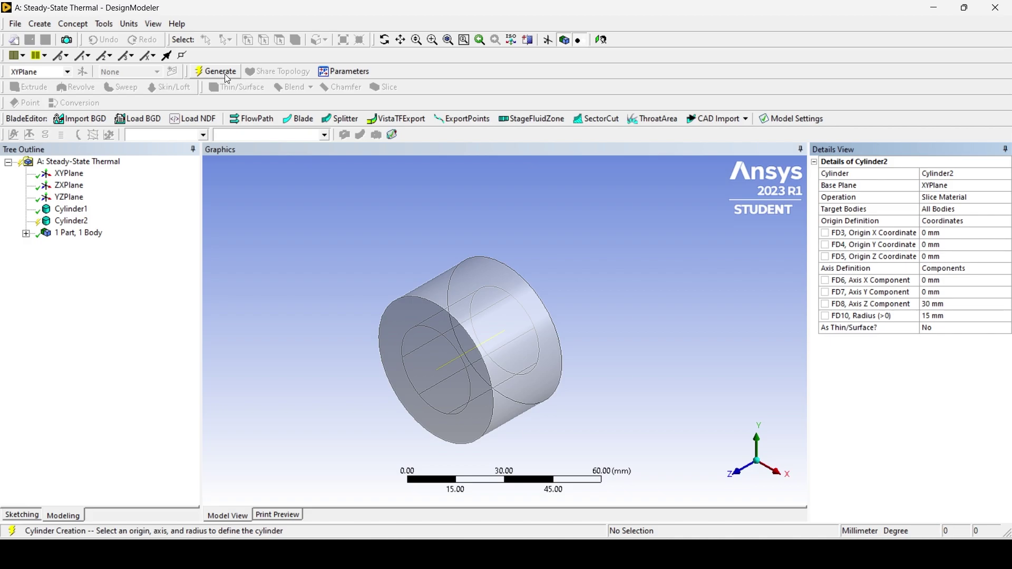
left_click(225, 74)
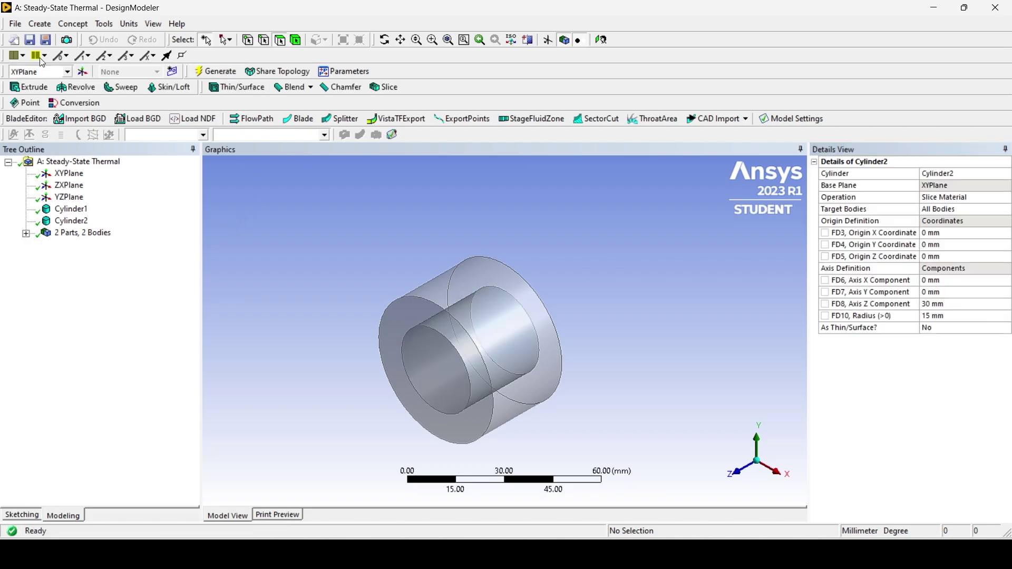
Add a Boolean feature starting from the inner cylinder body and set its operation to Subtract
left_click(26, 233)
left_click(81, 256)
left_click(39, 24)
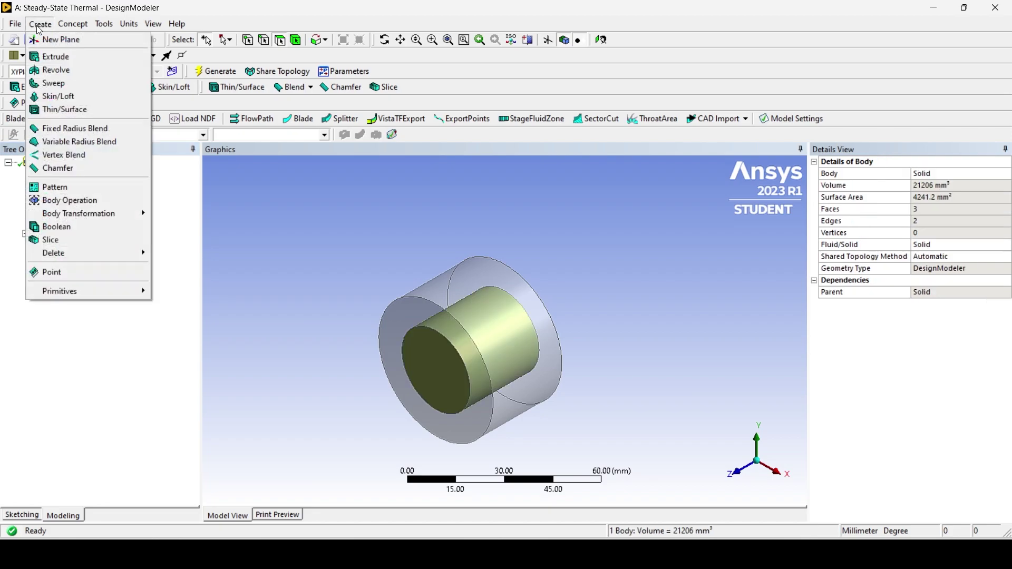
left_click(86, 228)
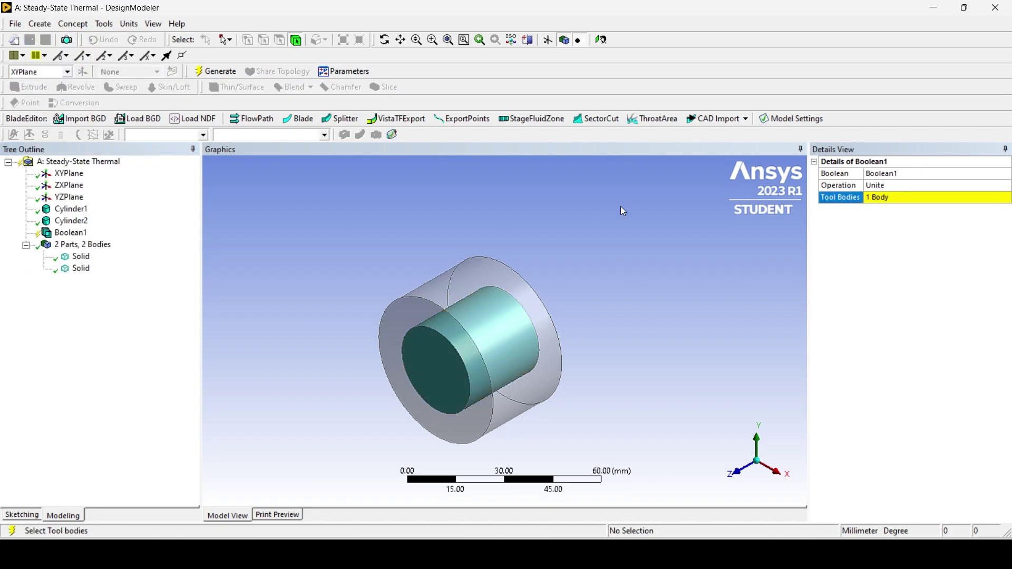
left_click(886, 187)
left_click(1006, 186)
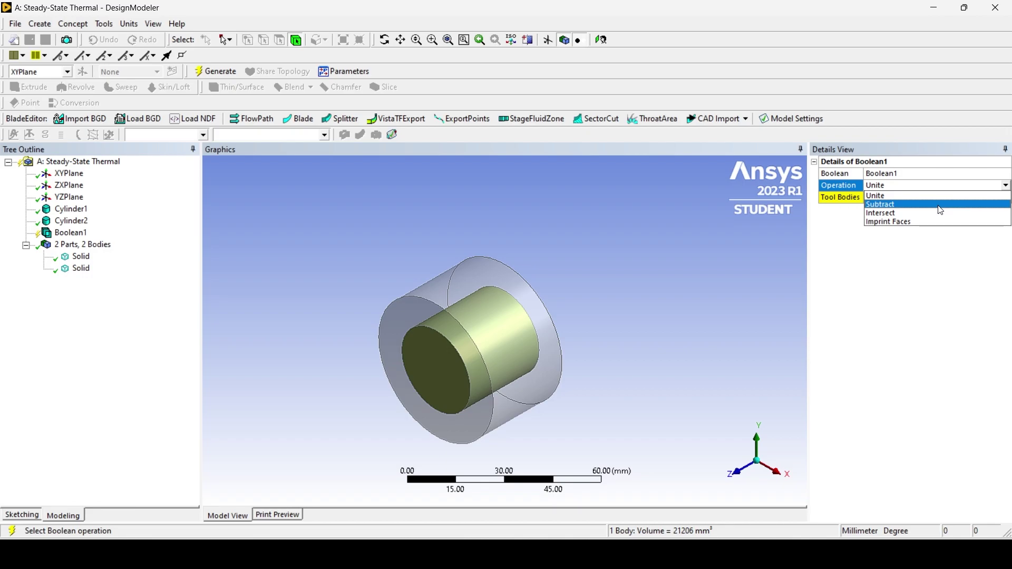
left_click(940, 204)
Assign the outer ring as target body and the inner cylinder as tool body, generate the subtraction, and inspect the hollow solid
left_click(918, 203)
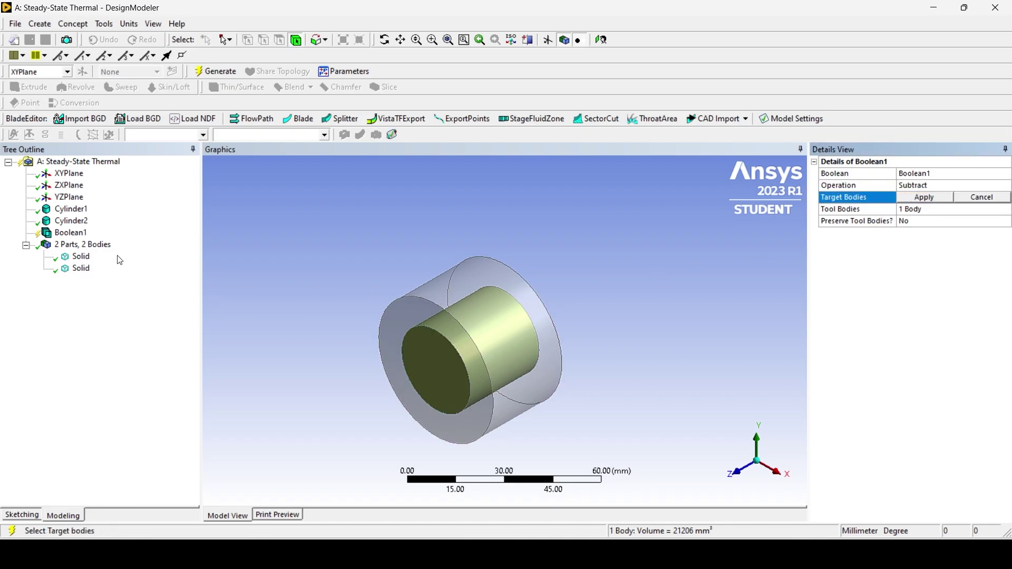
left_click(85, 259)
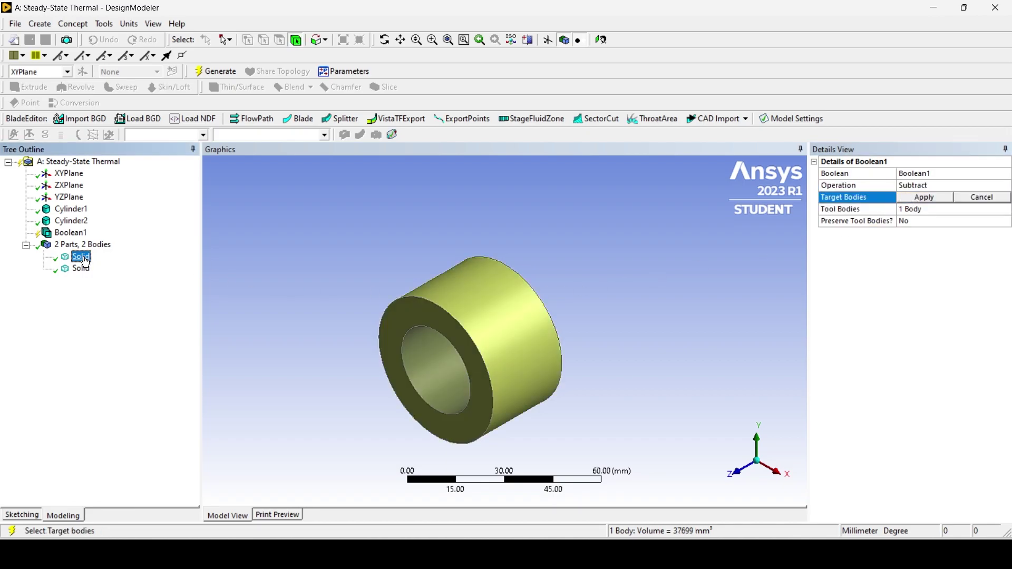
left_click(938, 199)
left_click(903, 213)
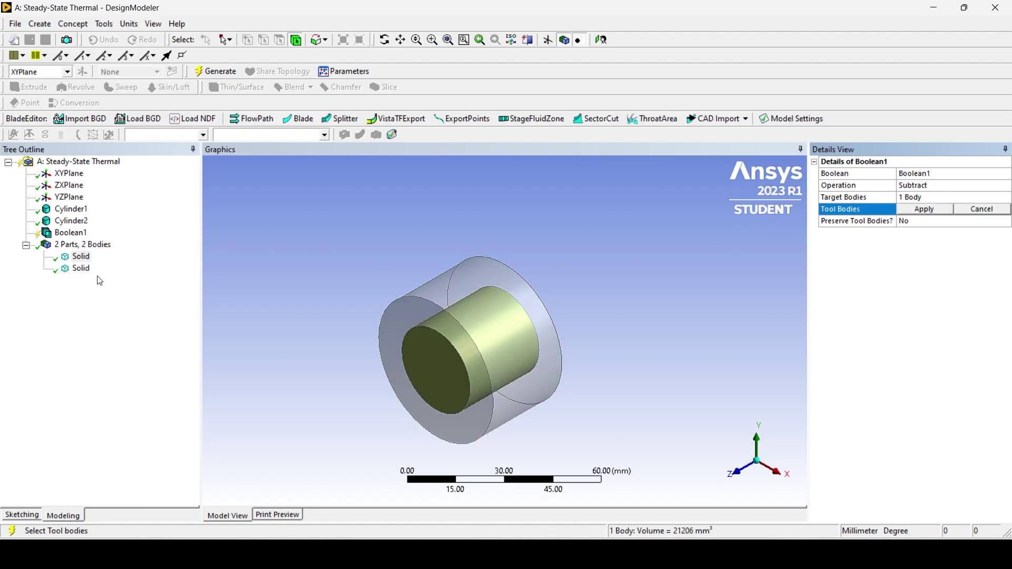
left_click(80, 269)
left_click(937, 210)
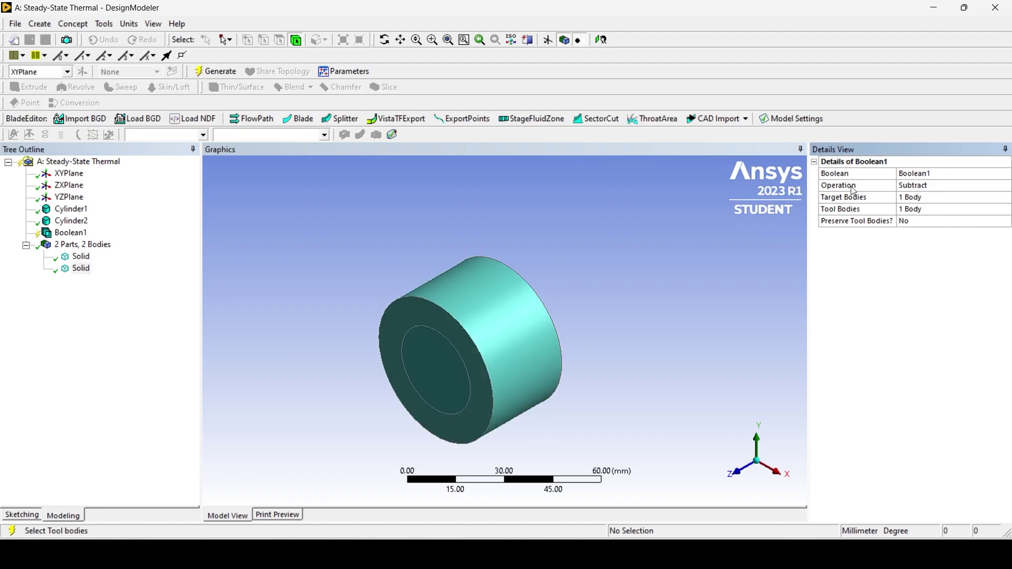
left_click(220, 72)
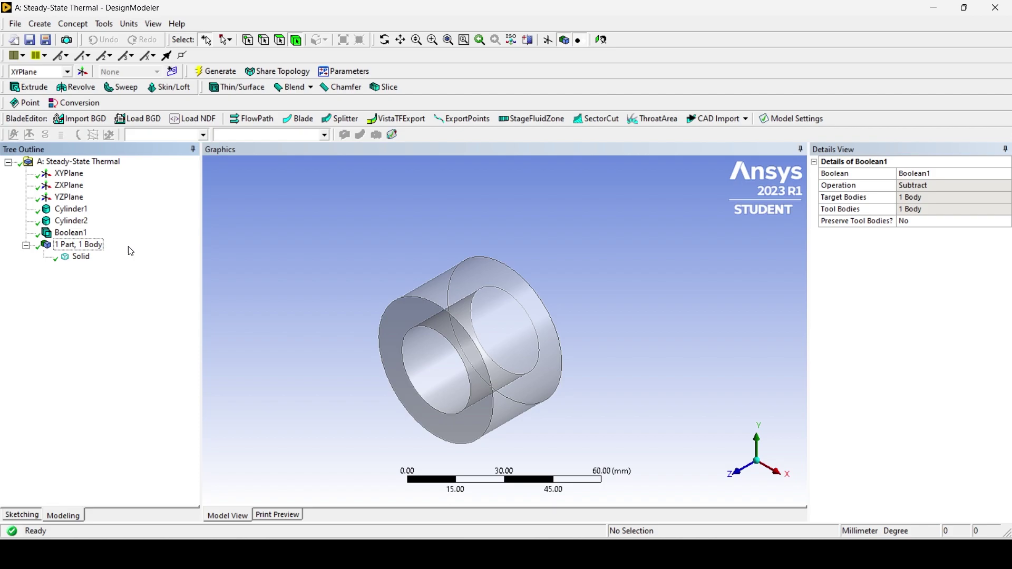
left_click(81, 257)
left_click(354, 312)
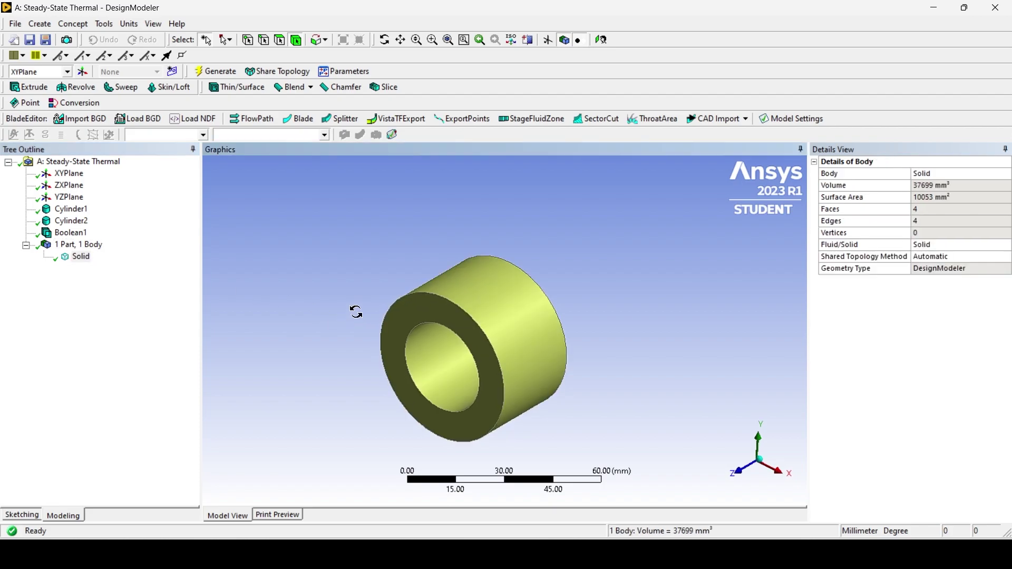
middle_click_drag(355, 312, 301, 300)
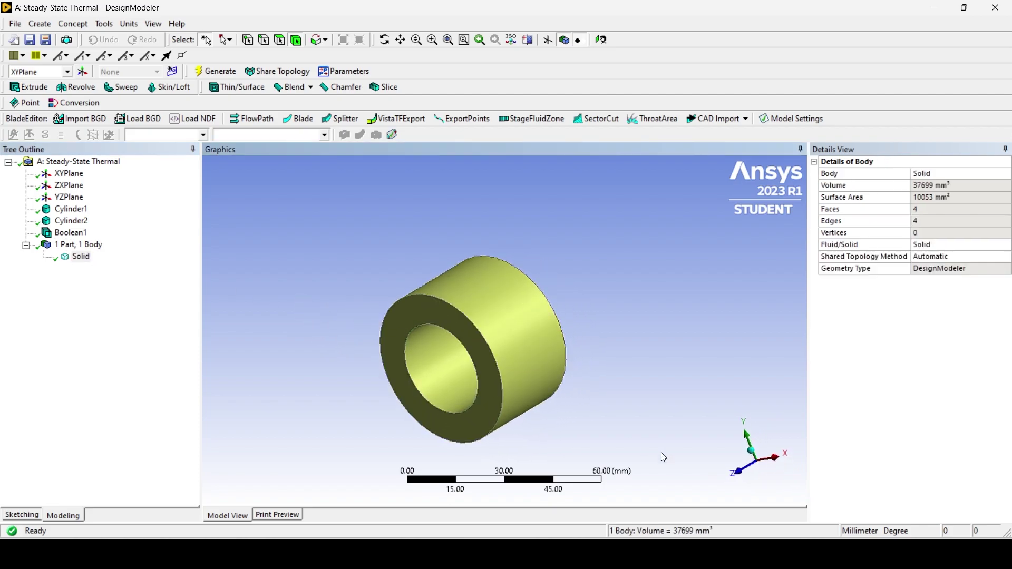
left_click(753, 454)
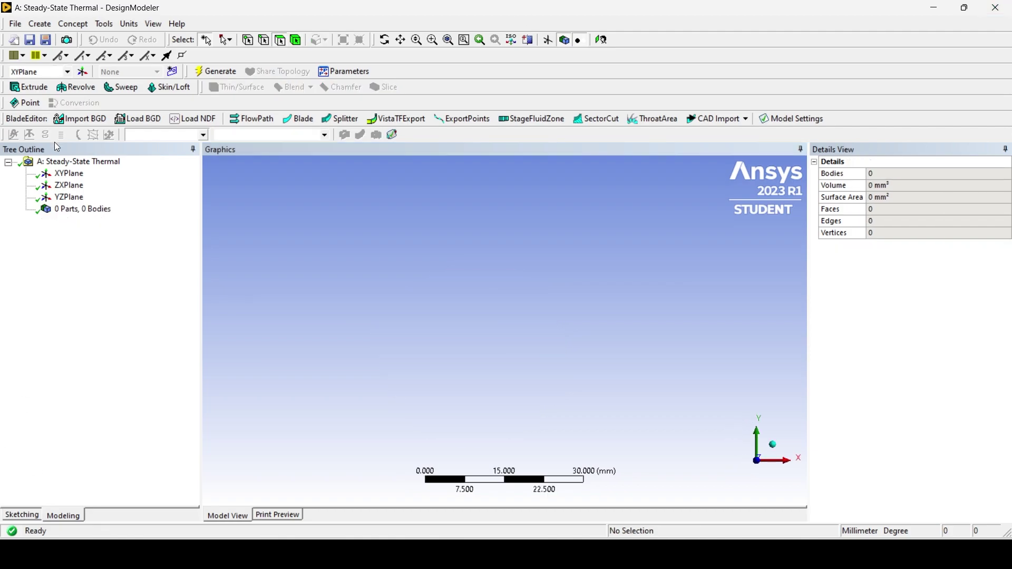
Sketch a rectangle about 71 mm by 12 mm on the XY plane, starting on the Y axis about 22 mm above the X axis
left_click(66, 173)
right_click(79, 174)
left_click(108, 180)
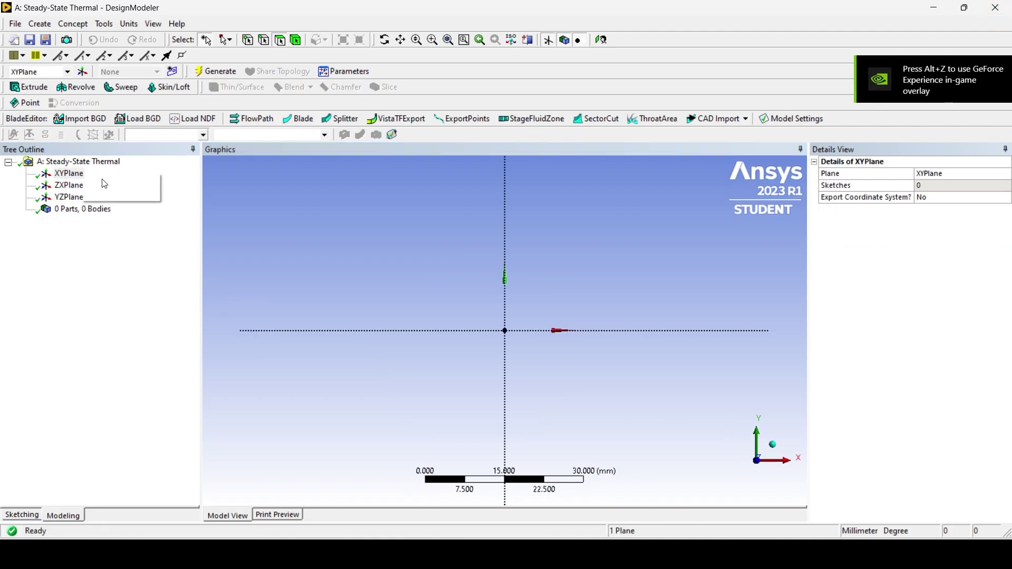
left_click(26, 516)
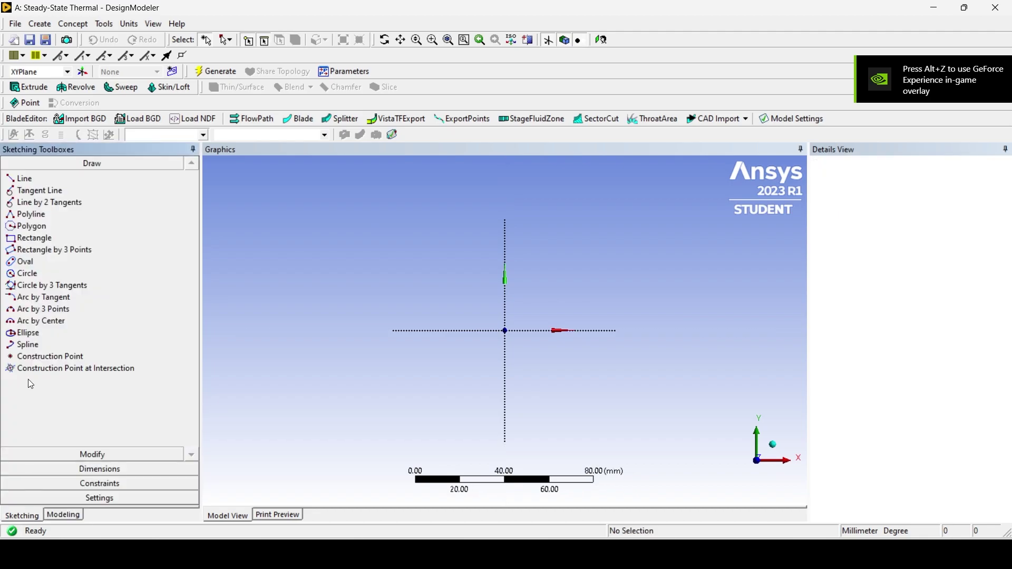
left_click(49, 239)
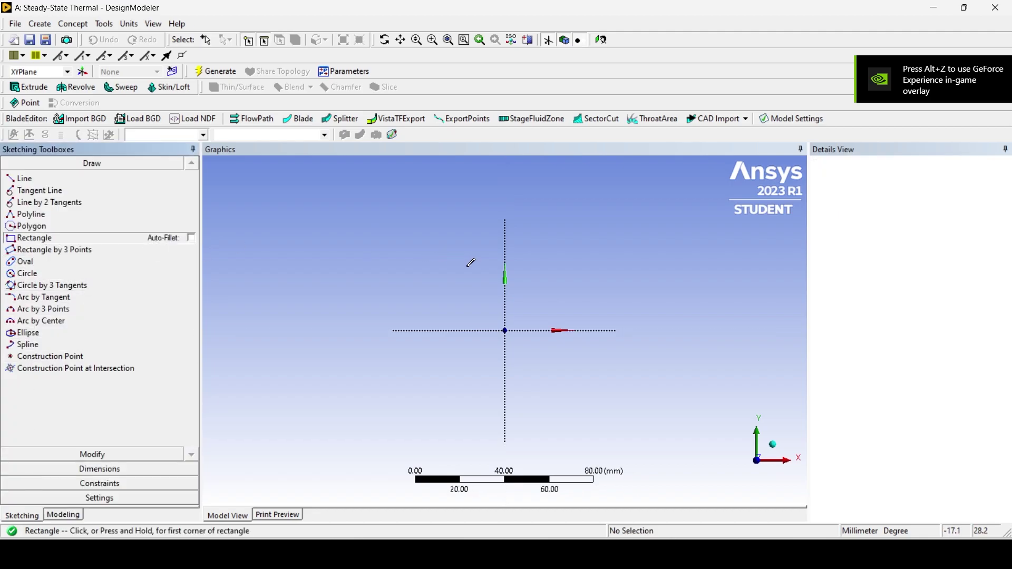
left_click(506, 282)
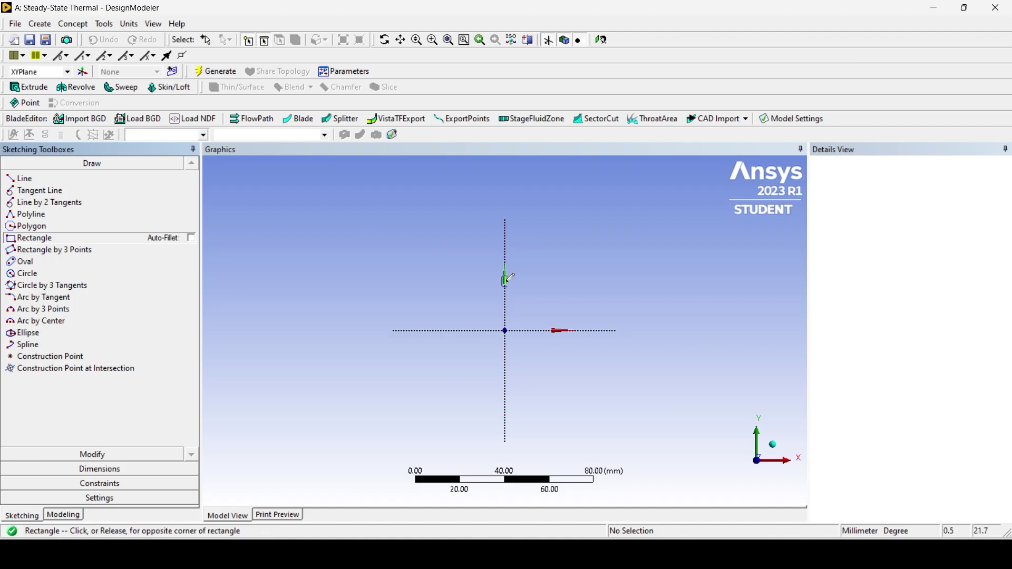
left_click(663, 256)
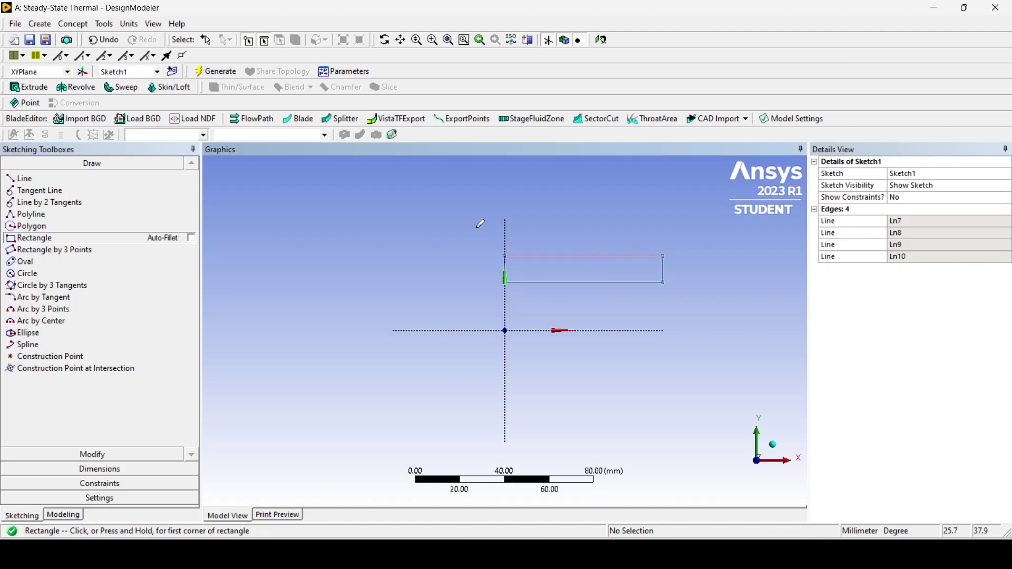
Dimension the rectangle's length and height, plus the vertical distance from its lower edge to the X axis
left_click(122, 470)
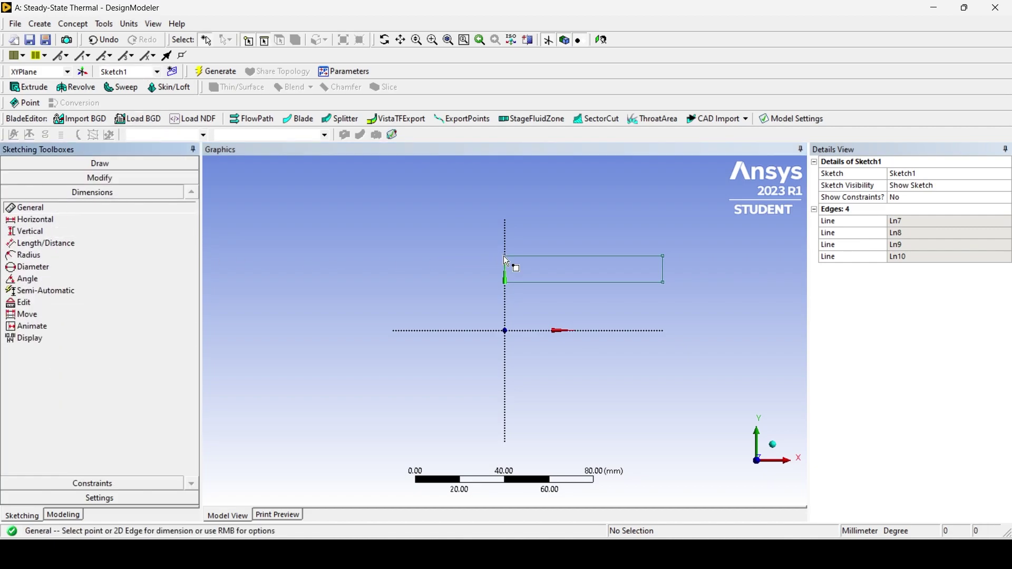
left_click(526, 257)
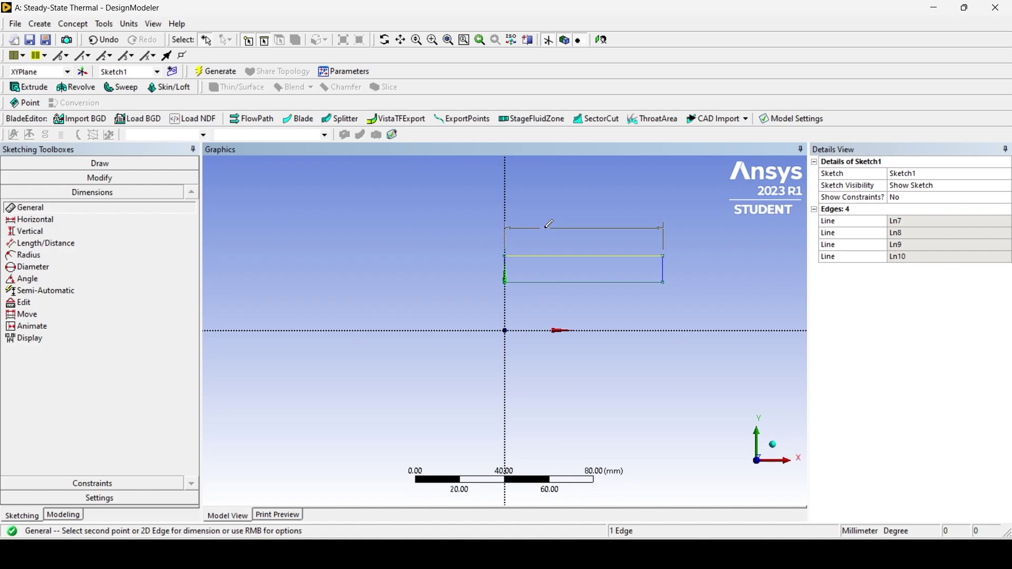
left_click(548, 230)
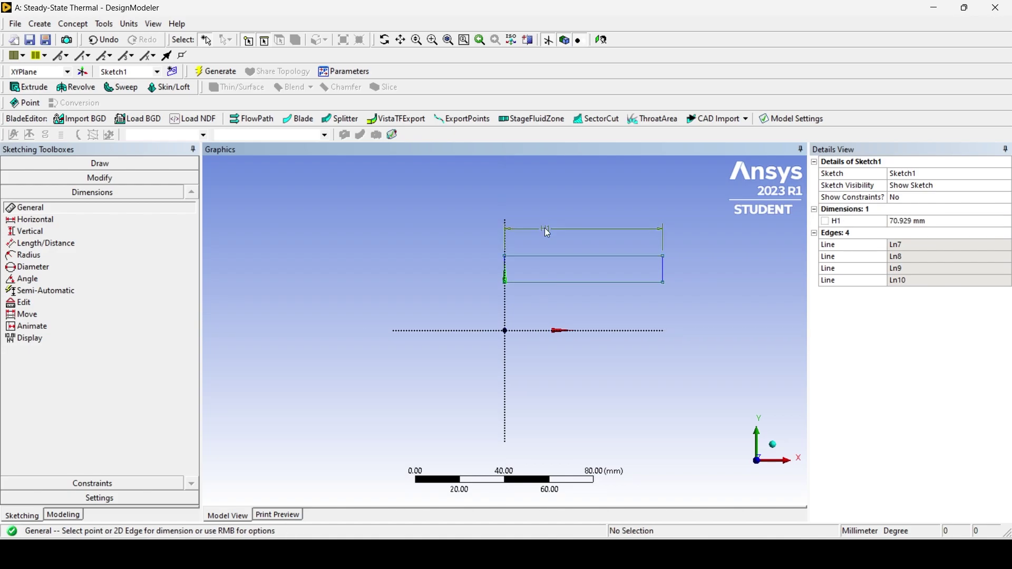
left_click(504, 270)
left_click(464, 267)
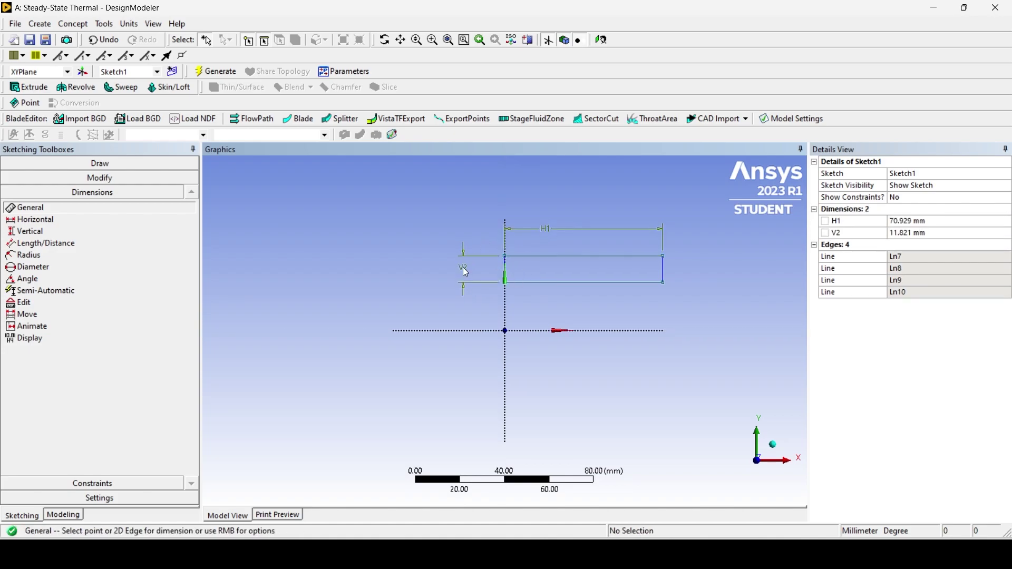
left_click(27, 232)
left_click(559, 286)
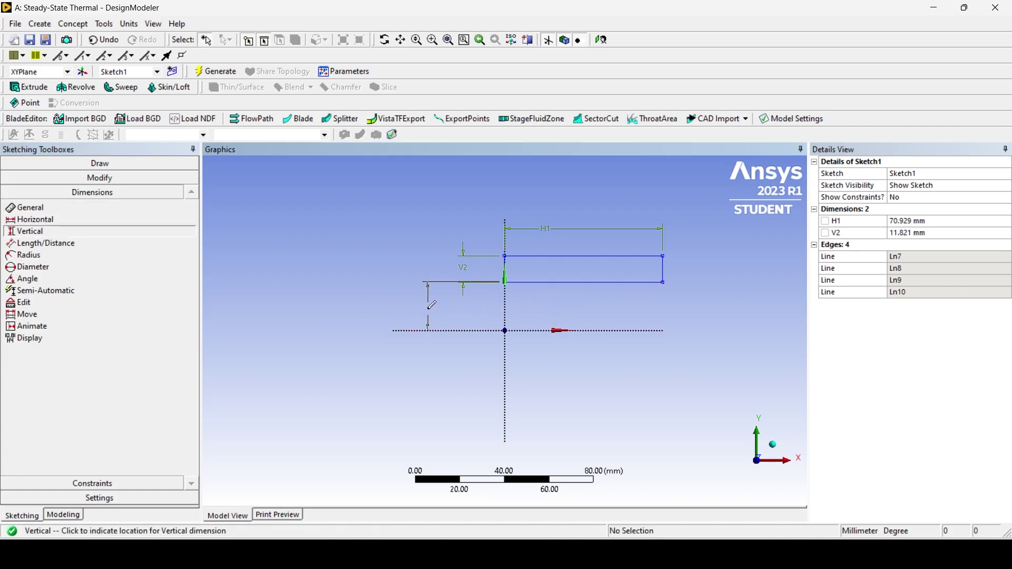
left_click(429, 307)
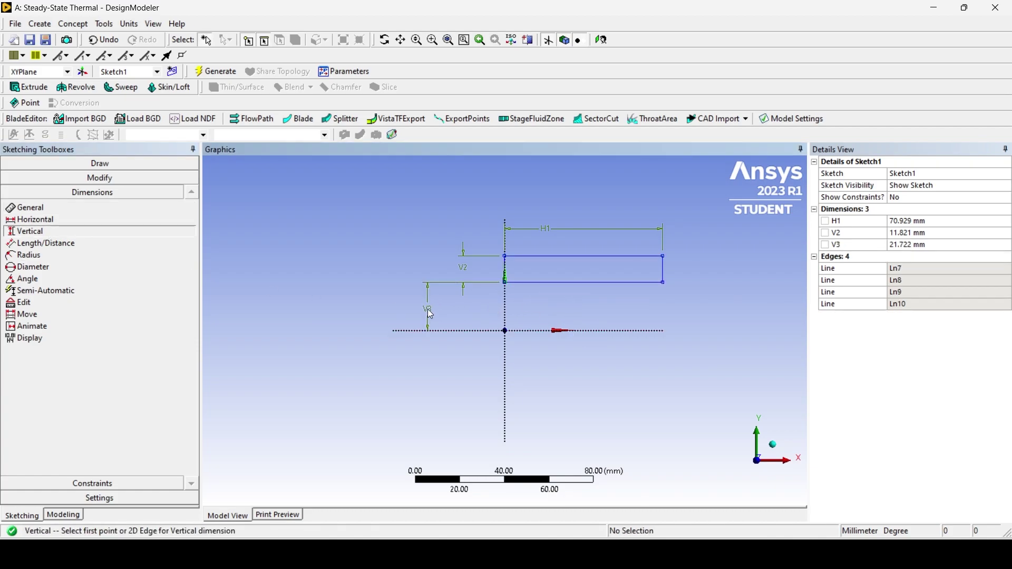
Set the rectangle's length to 30 mm, its height to 10 mm and its offset from the X axis to 15 mm, then generate
left_click(906, 224)
type("3")
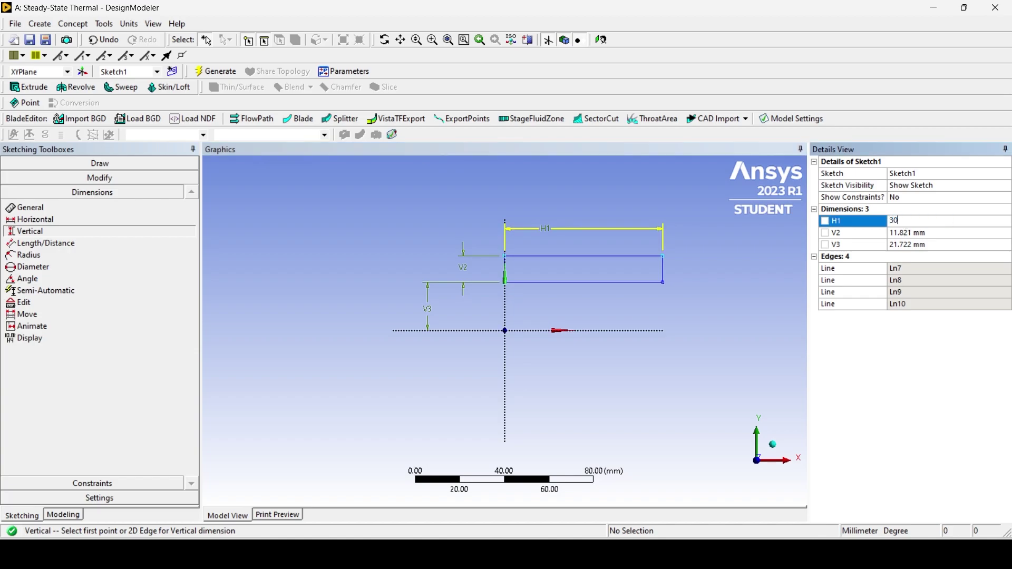
type("0")
key("Return")
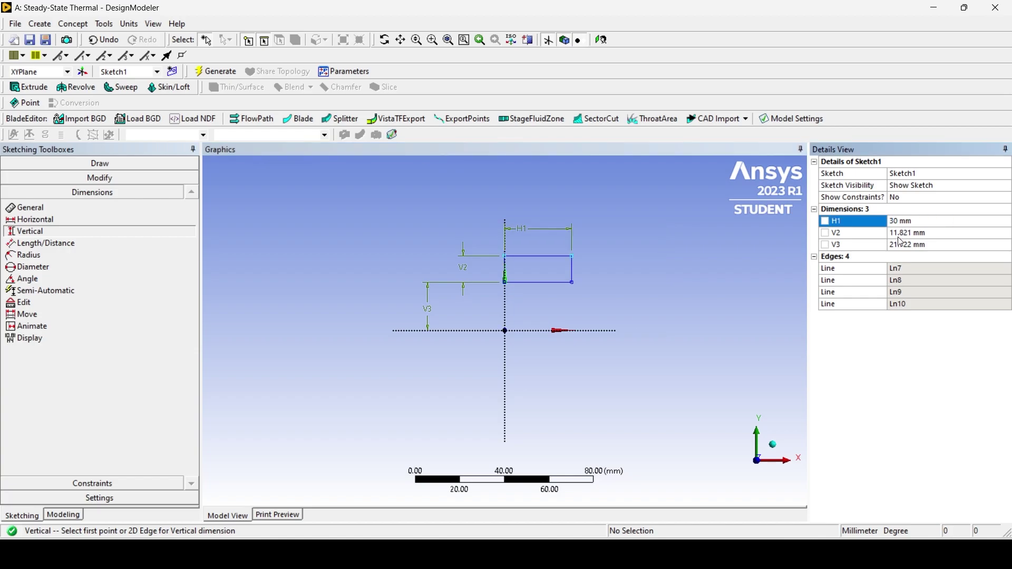
left_click(901, 238)
type("1")
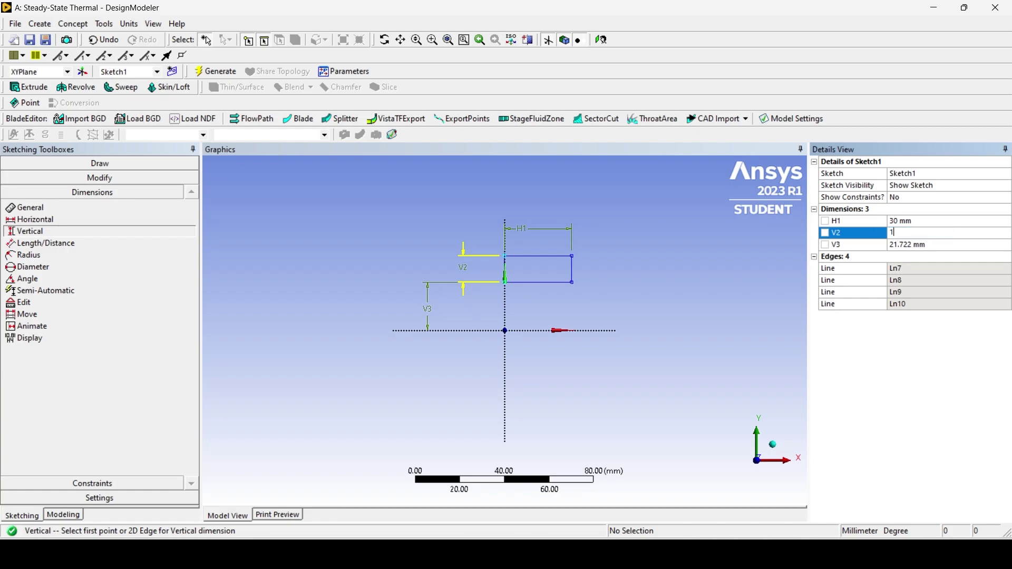
type("0")
key("Return")
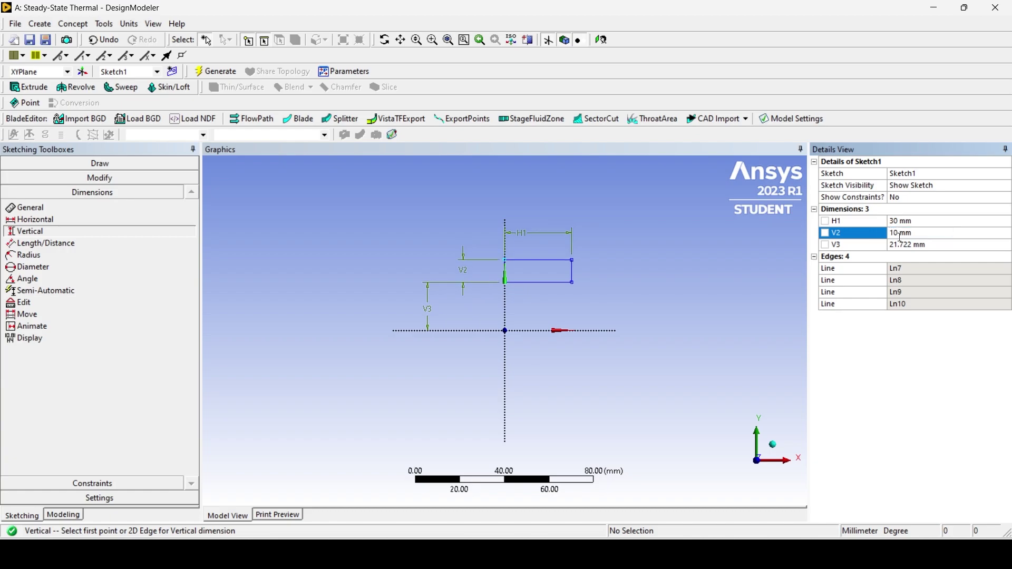
left_click(900, 246)
type("15")
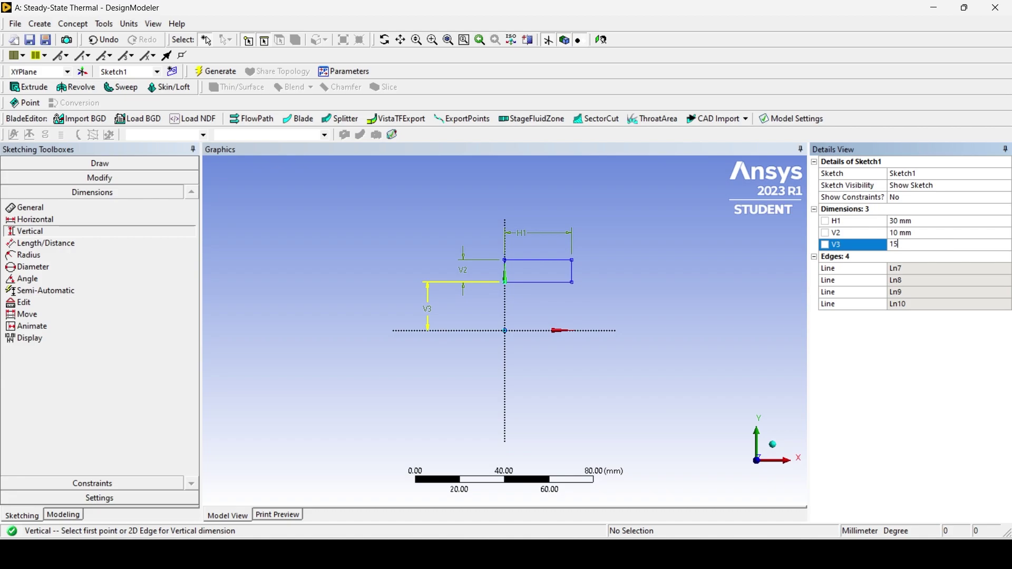
key("Return")
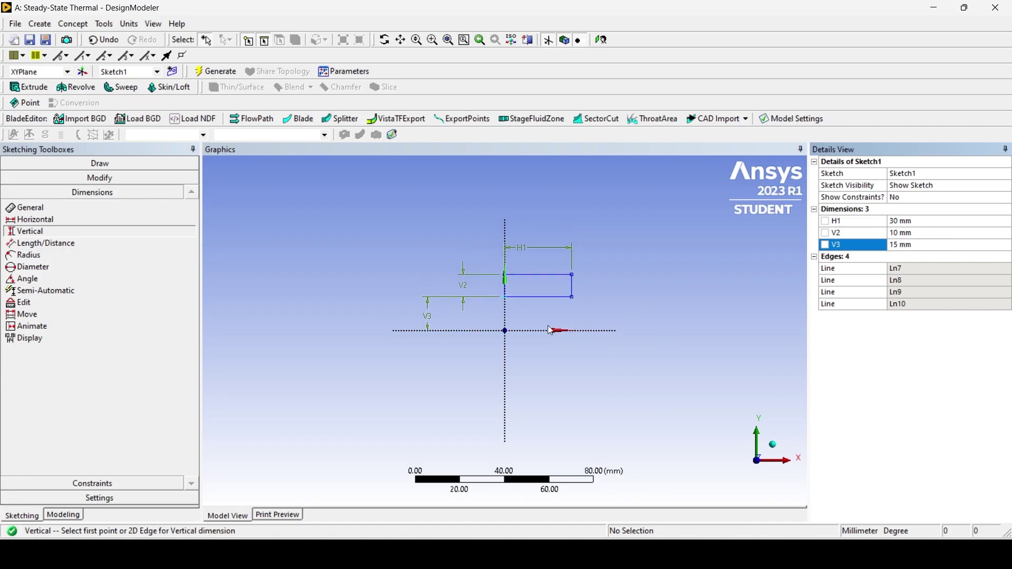
left_click(213, 70)
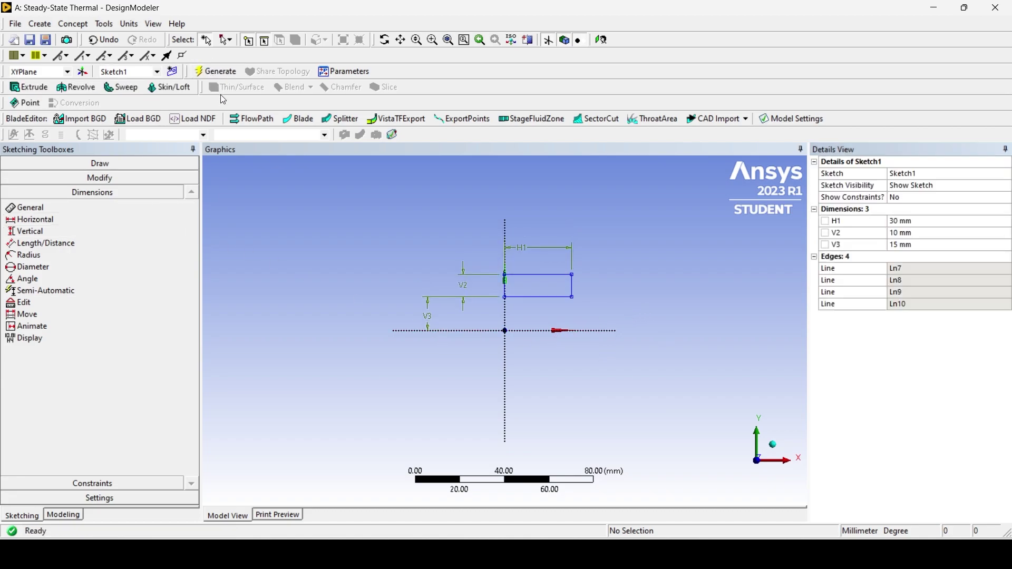
Add a Revolve feature using the rectangle sketch as geometry and the horizontal X axis as the axis of revolution
left_click(73, 514)
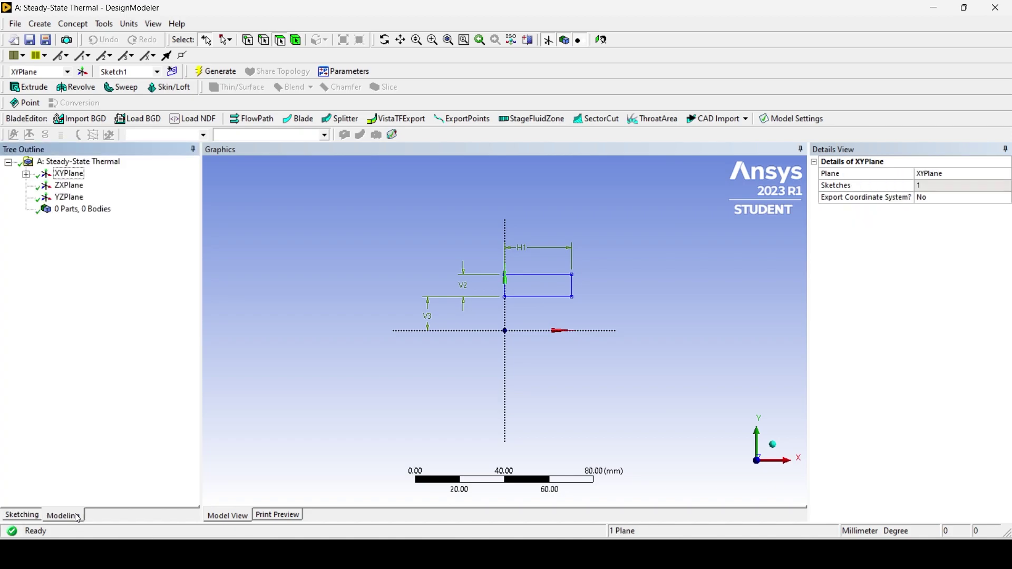
left_click(774, 444)
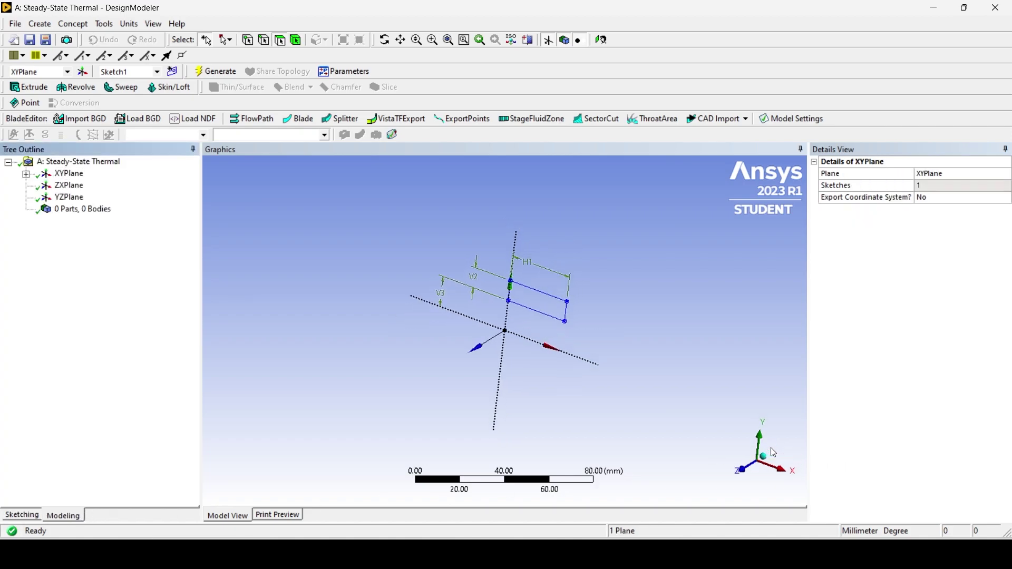
left_click(40, 23)
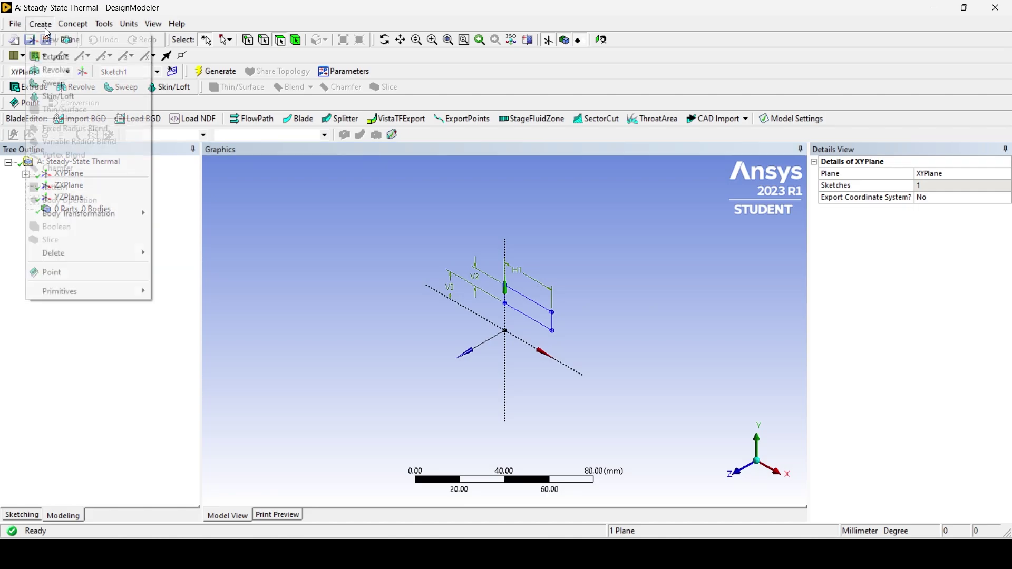
left_click(55, 70)
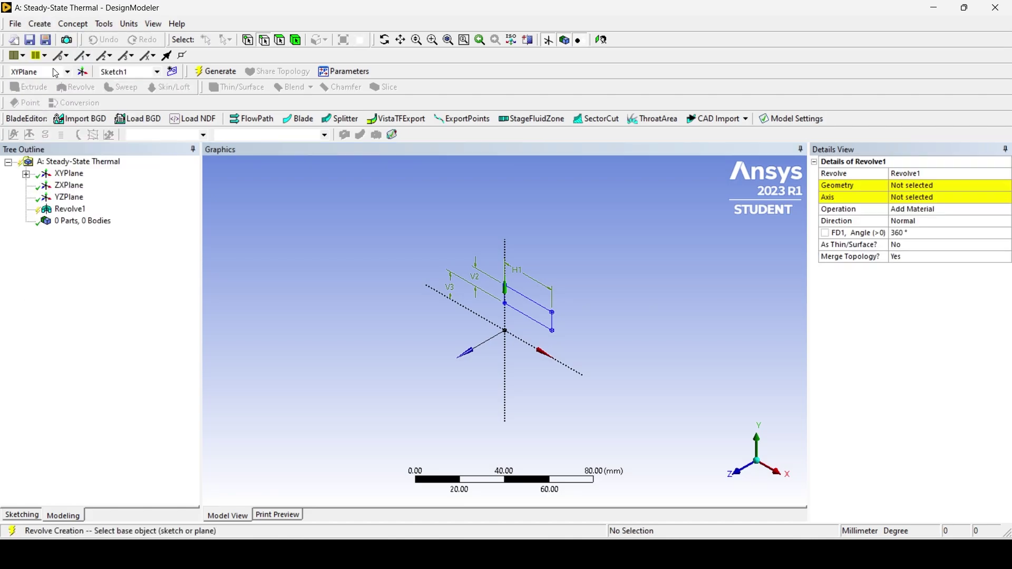
left_click(543, 307)
left_click(919, 185)
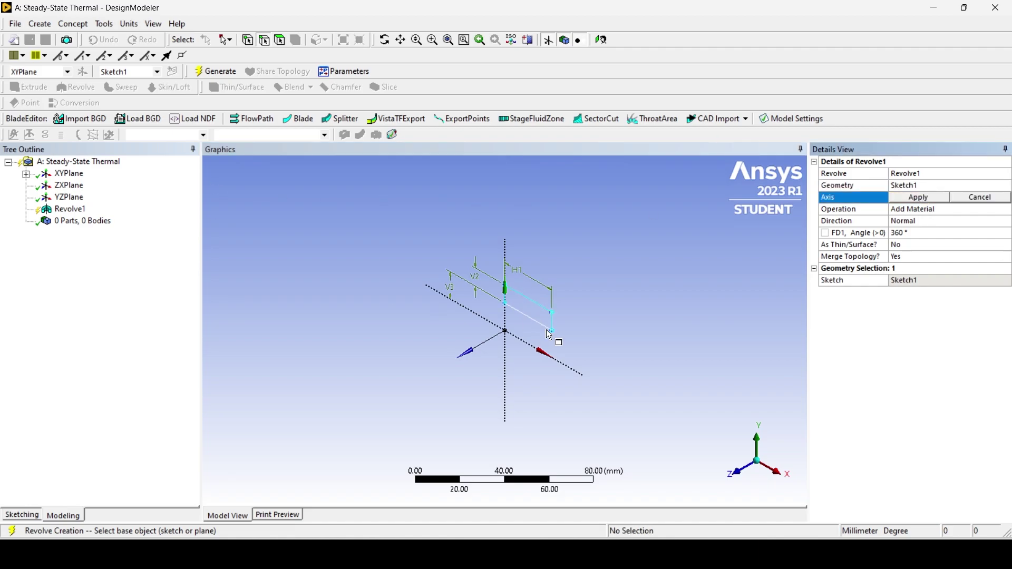
left_click(572, 371)
left_click(918, 197)
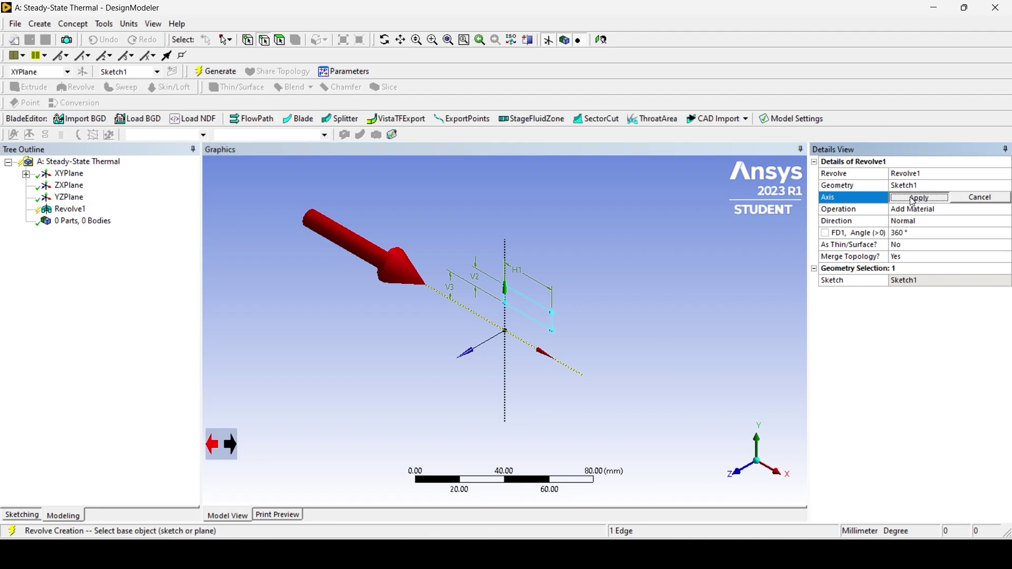
Set the revolve operation to Add Frozen and generate the 360° hollow cylinder
left_click(928, 210)
left_click(1007, 210)
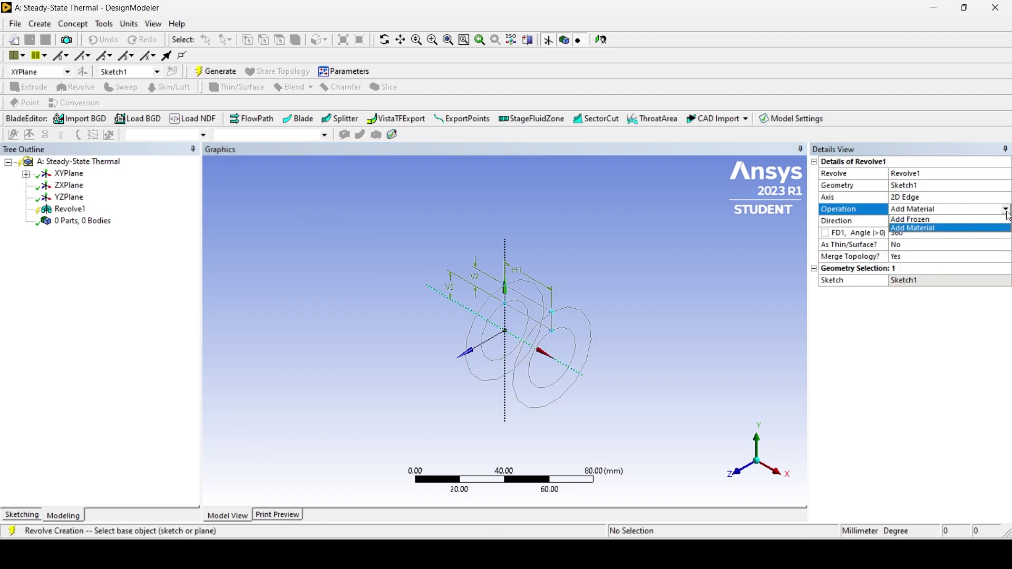
left_click(965, 221)
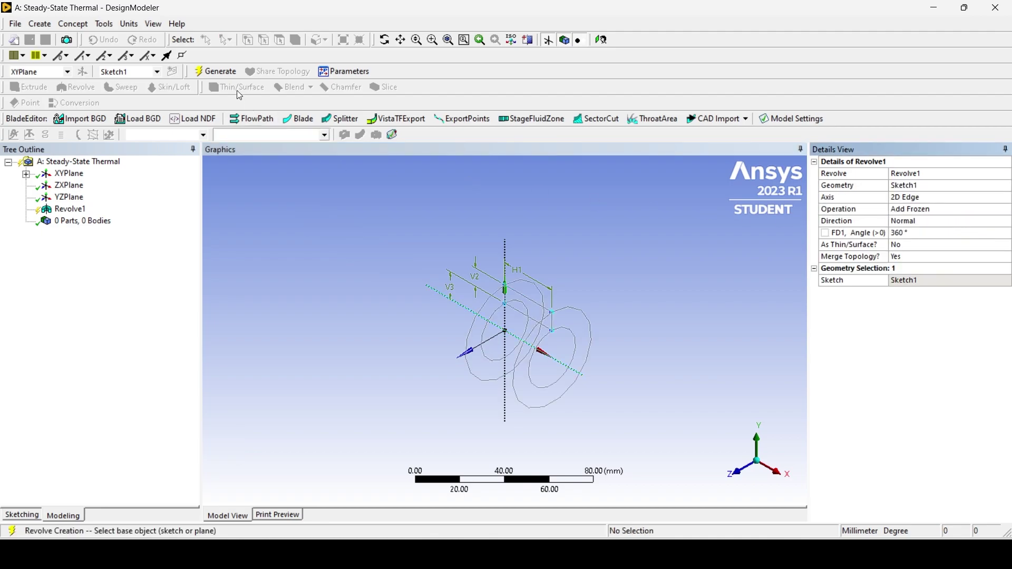
left_click(235, 75)
scroll(578, 362, "up", 2)
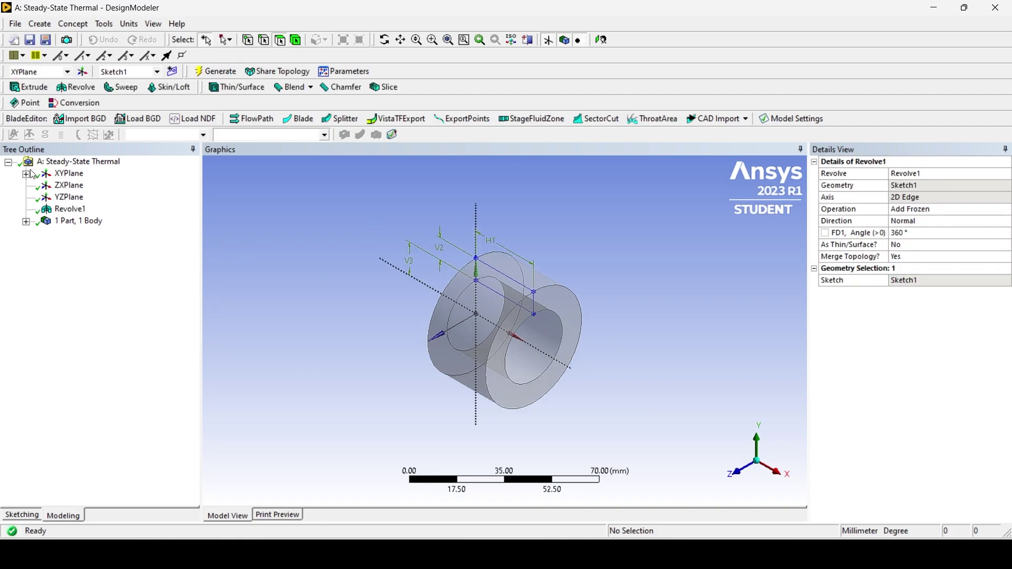
Hide Sketch1 under the XY plane and inspect the revolved hollow cylinder
left_click(25, 222)
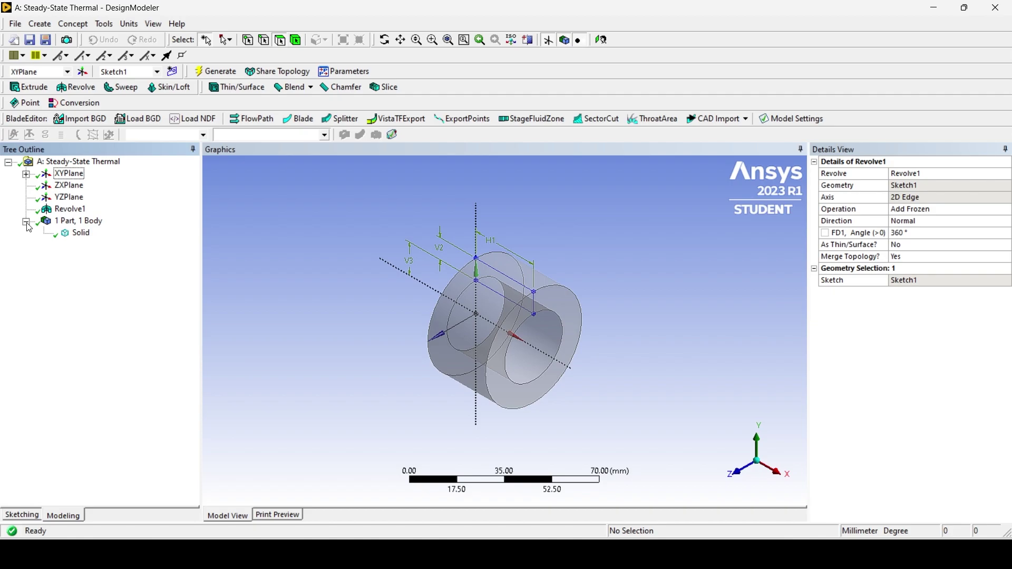
left_click(26, 221)
left_click(26, 174)
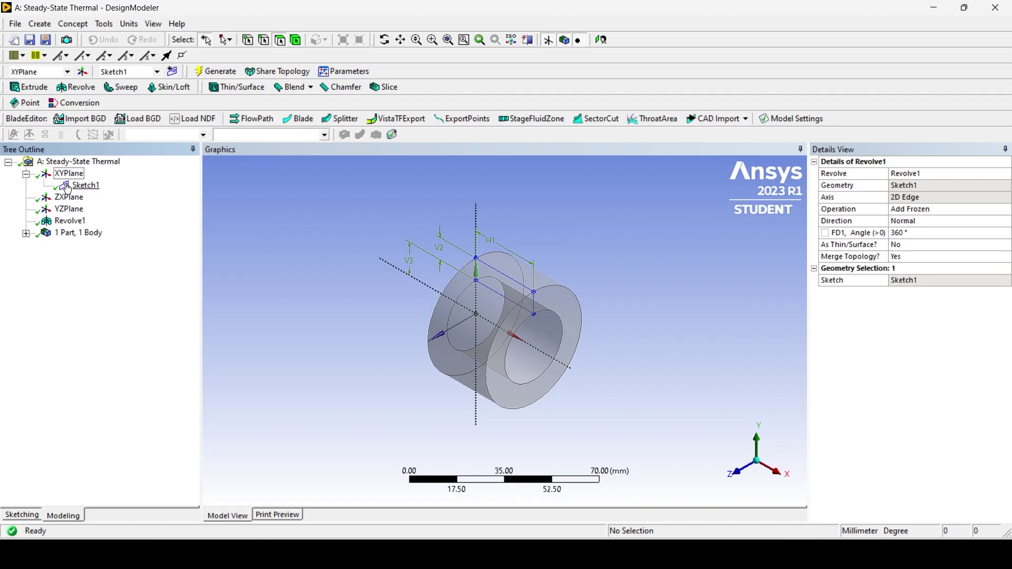
right_click(79, 184)
left_click(110, 210)
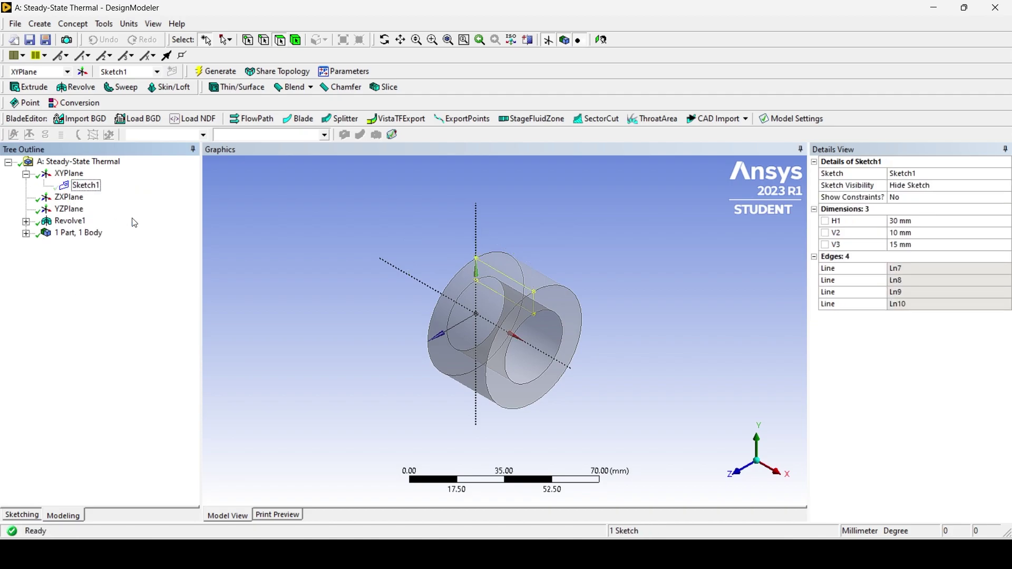
left_click(324, 298)
scroll(613, 349, "up", 1)
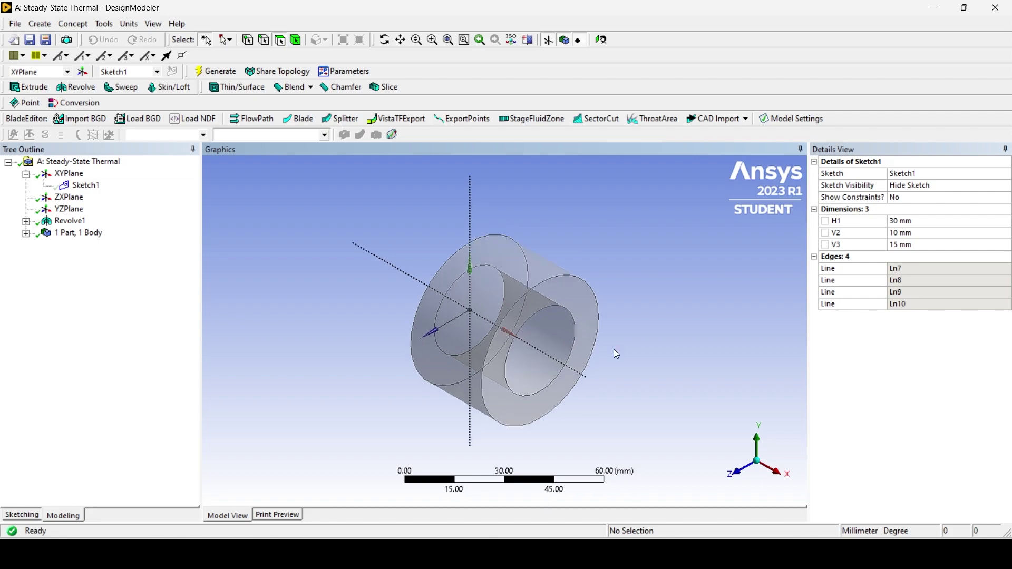
scroll(614, 350, "down", 1)
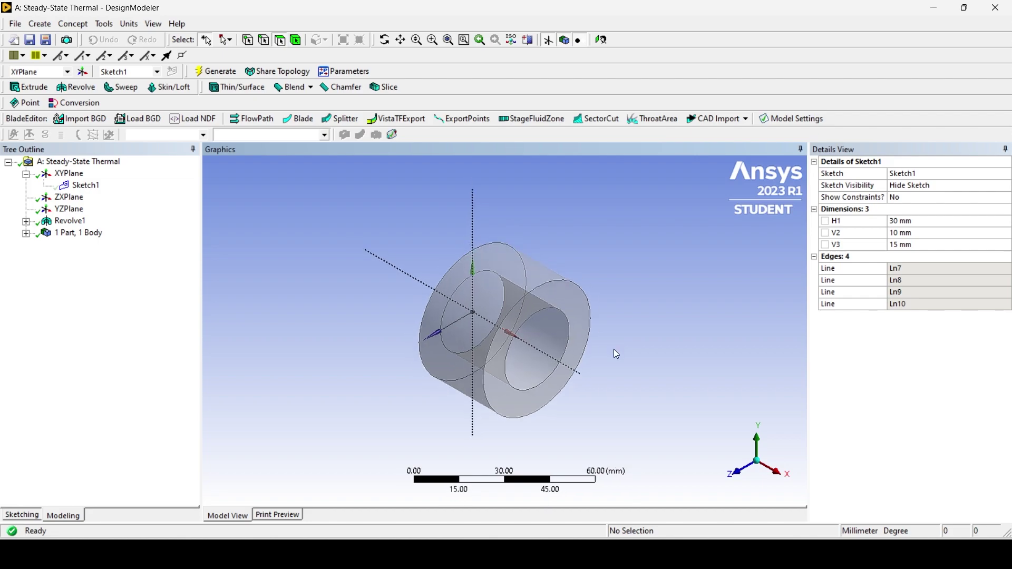
Close DesignModeler and open the Model cell of the Steady-State Thermal system for editing in Mechanical
left_click(1005, 7)
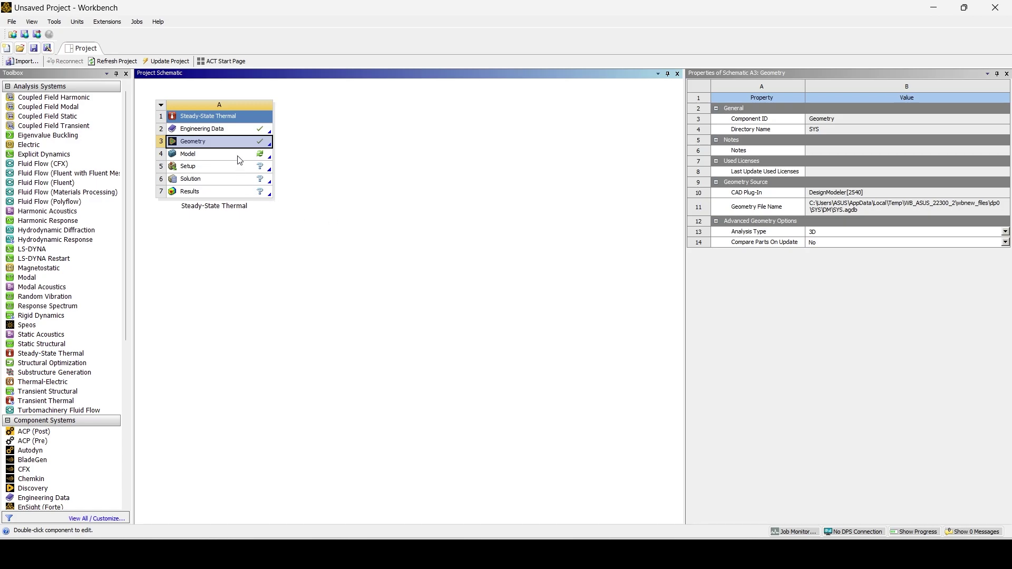
right_click(240, 160)
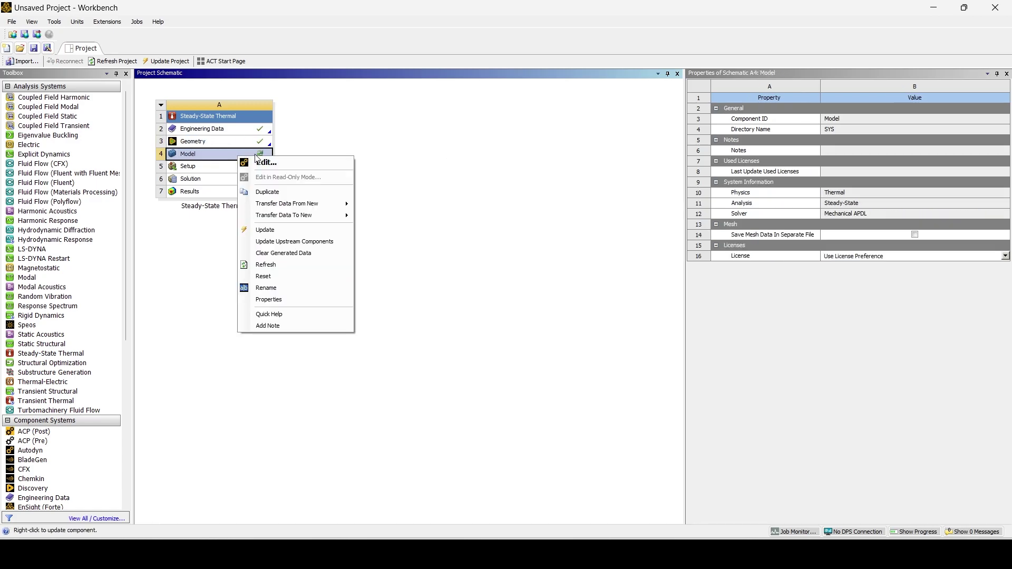
left_click(260, 162)
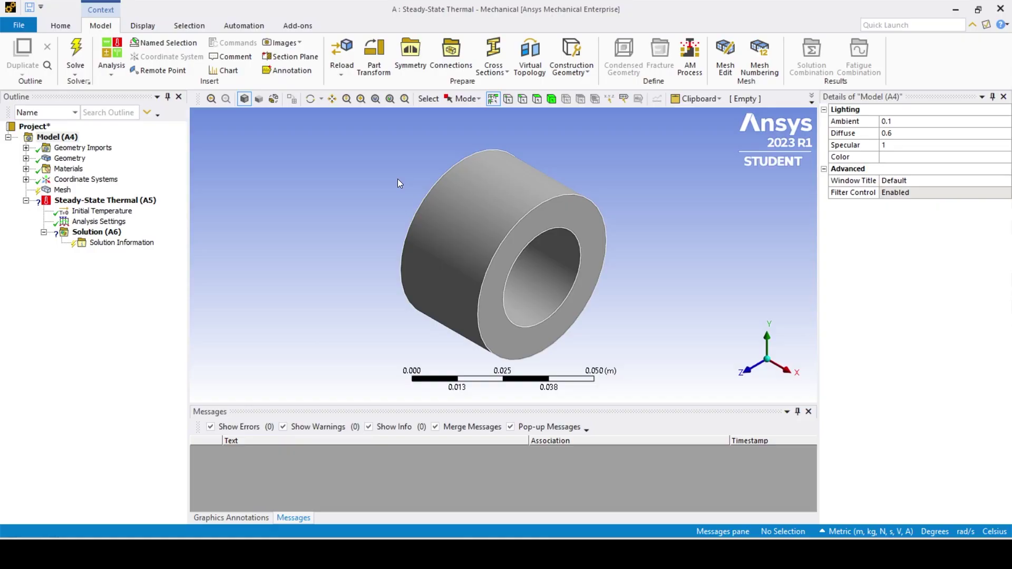
Insert a Sizing control under Mesh and scope it to the hollow cylinder body
right_click(62, 192)
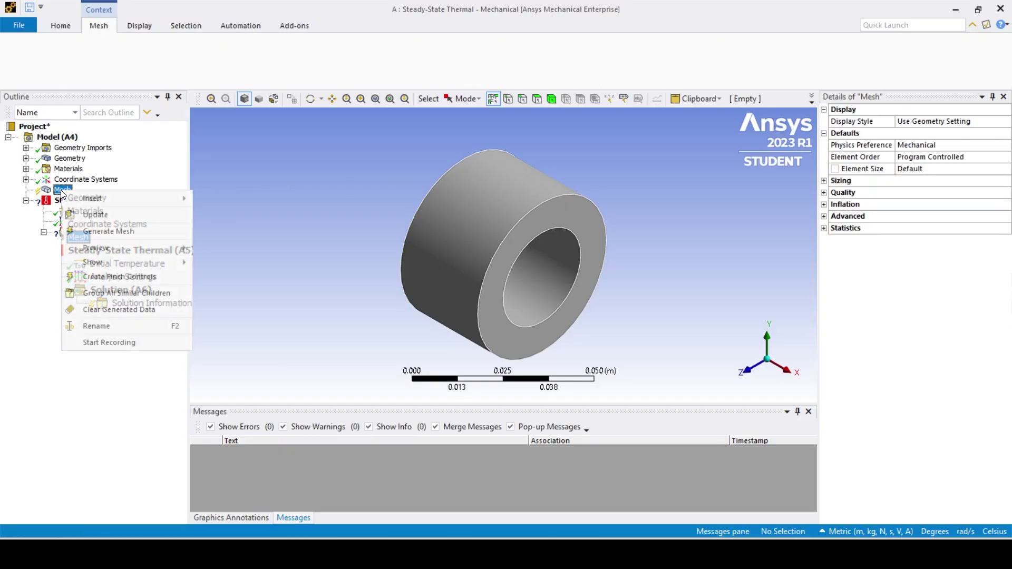
mouse_move(105, 198)
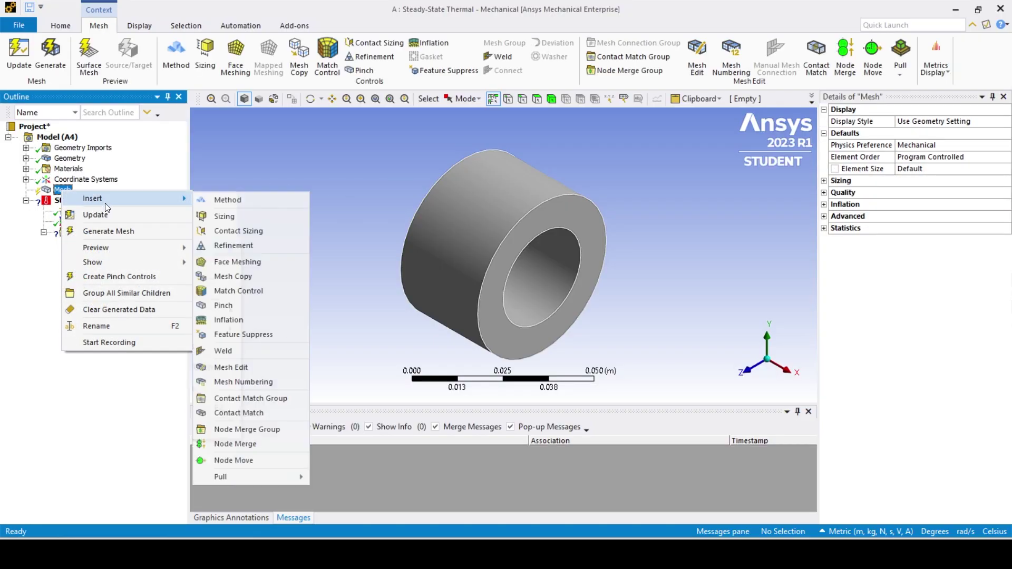
left_click(214, 218)
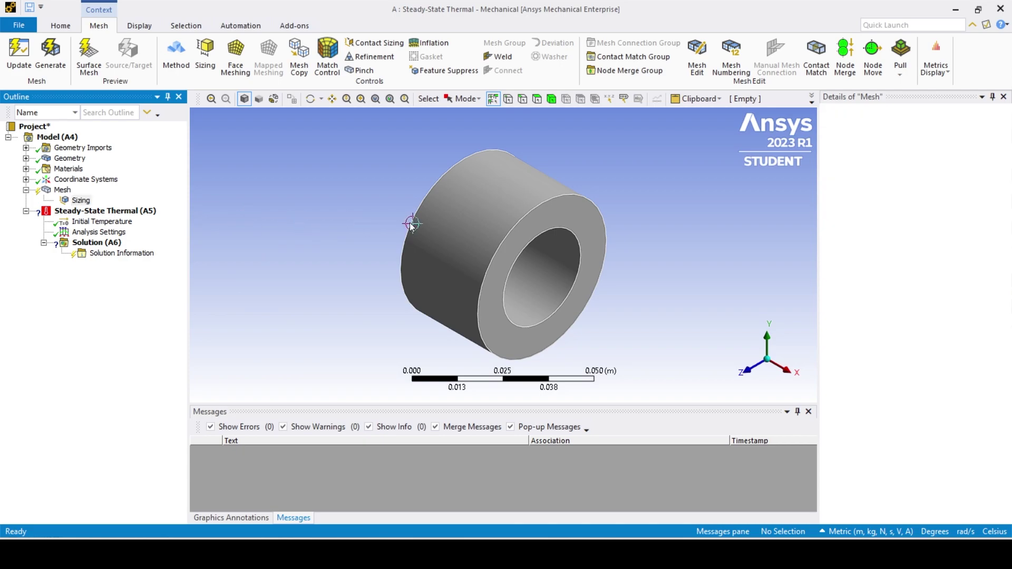
left_click(556, 99)
left_click(538, 194)
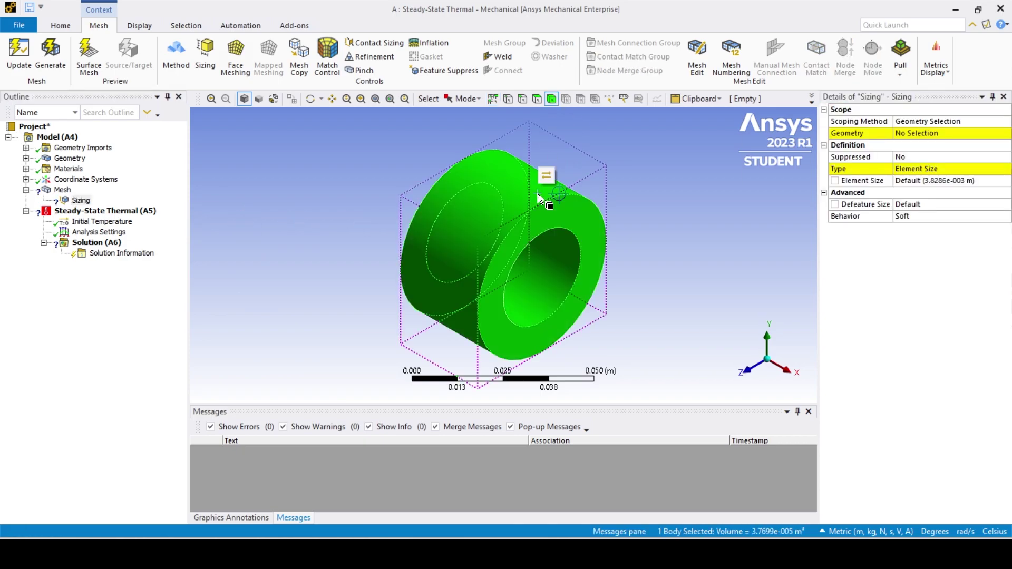
left_click(942, 138)
left_click(928, 135)
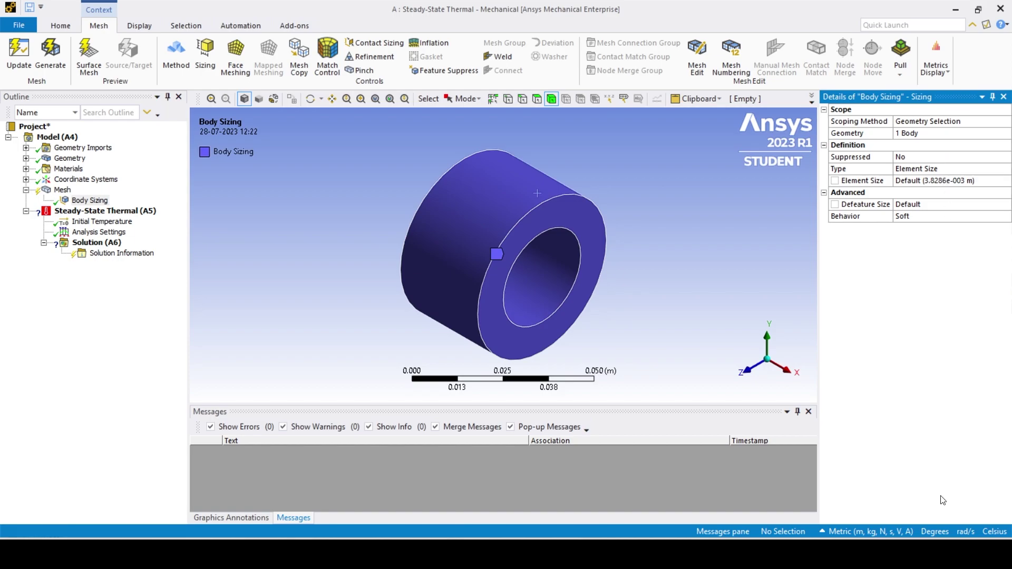
Switch the unit system to Metric (mm, kg, N, s, mV, mA) and set the body sizing's element size to 1.5 mm
left_click(865, 530)
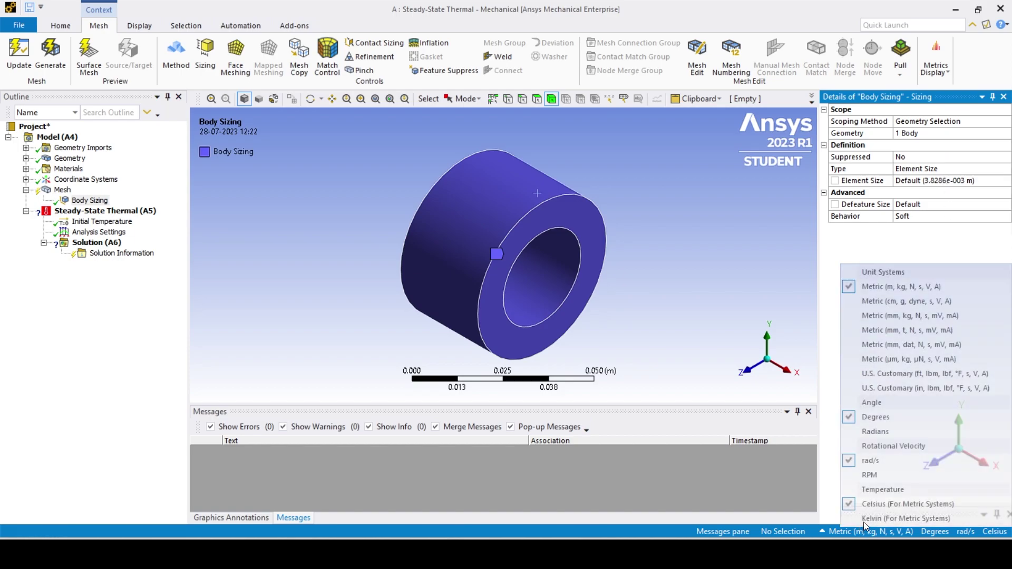
left_click(903, 315)
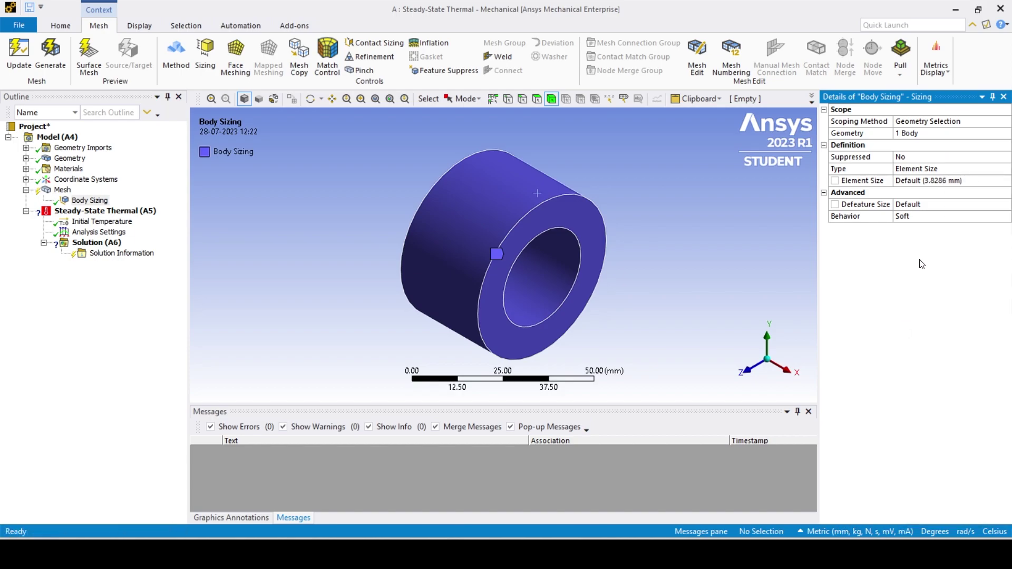
left_click(937, 181)
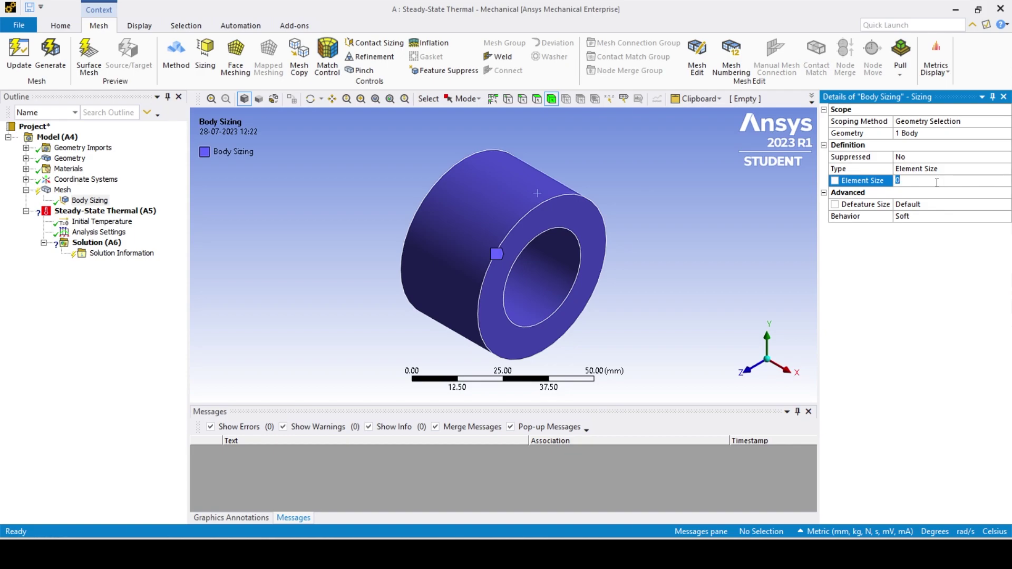
type("1.5")
key("Return")
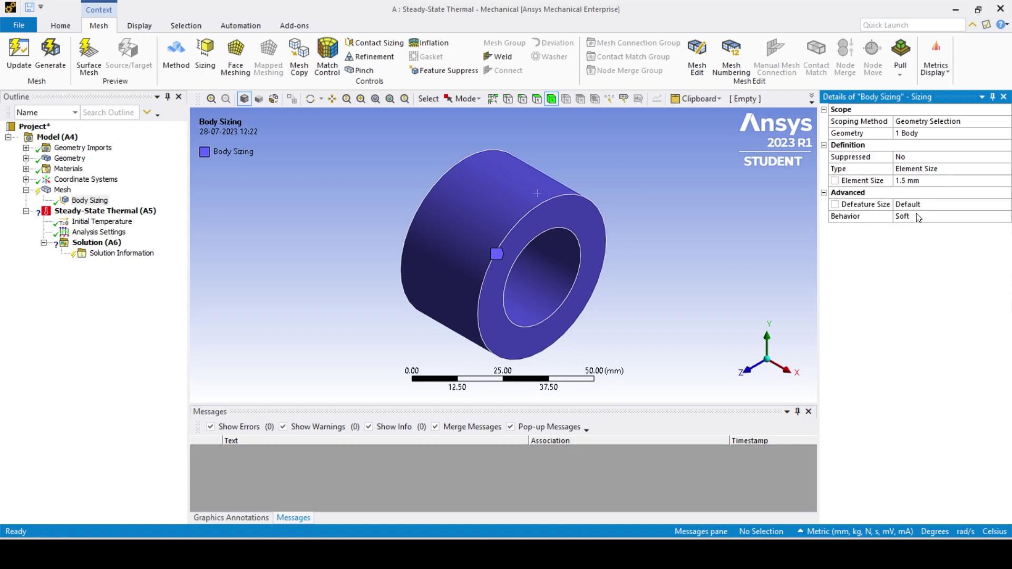
Set the body sizing behavior to Hard, then generate and display the cylinder's mesh
left_click(976, 222)
left_click(1006, 217)
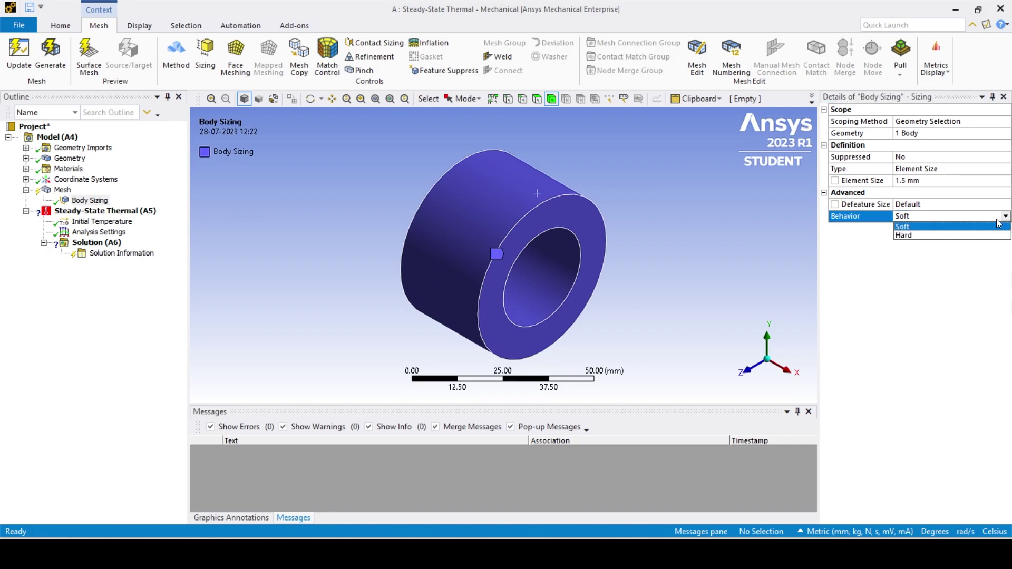
left_click(944, 236)
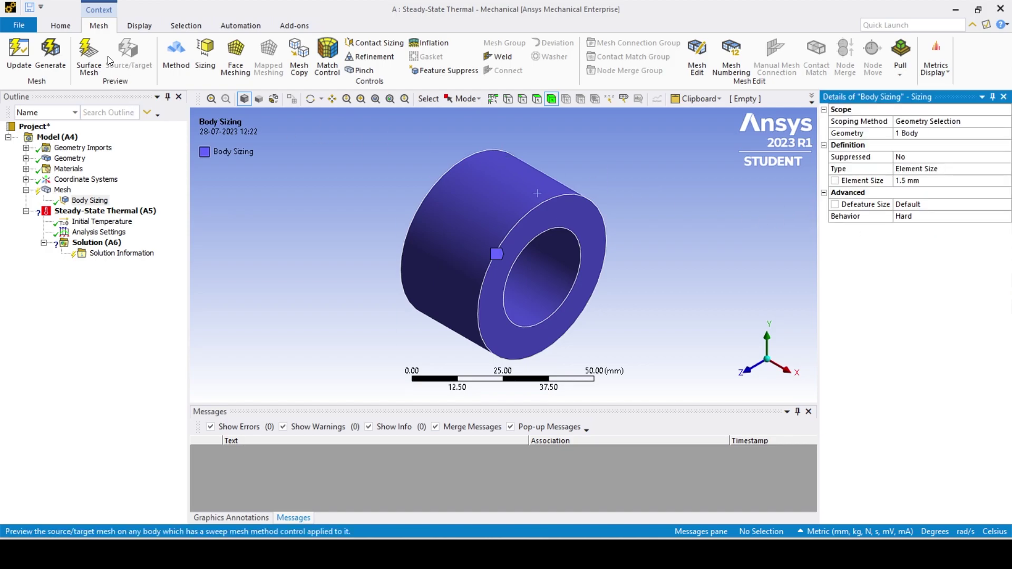
left_click(51, 53)
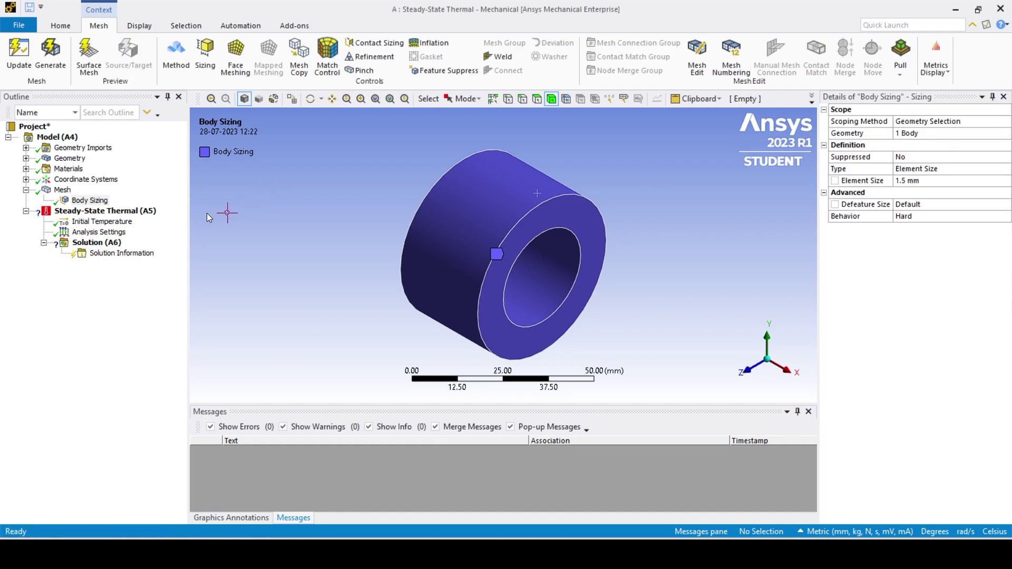
left_click(92, 213)
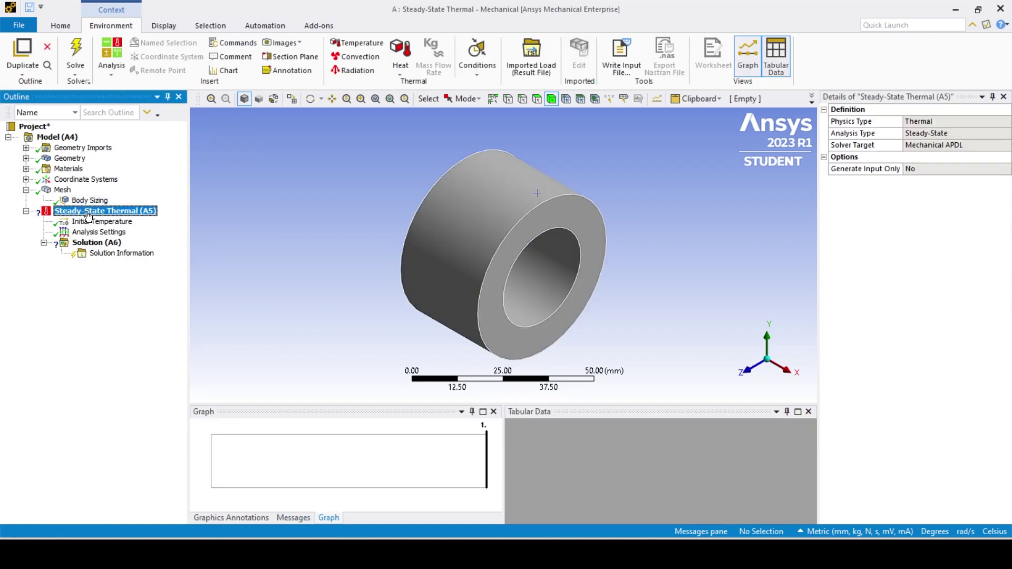
left_click(62, 190)
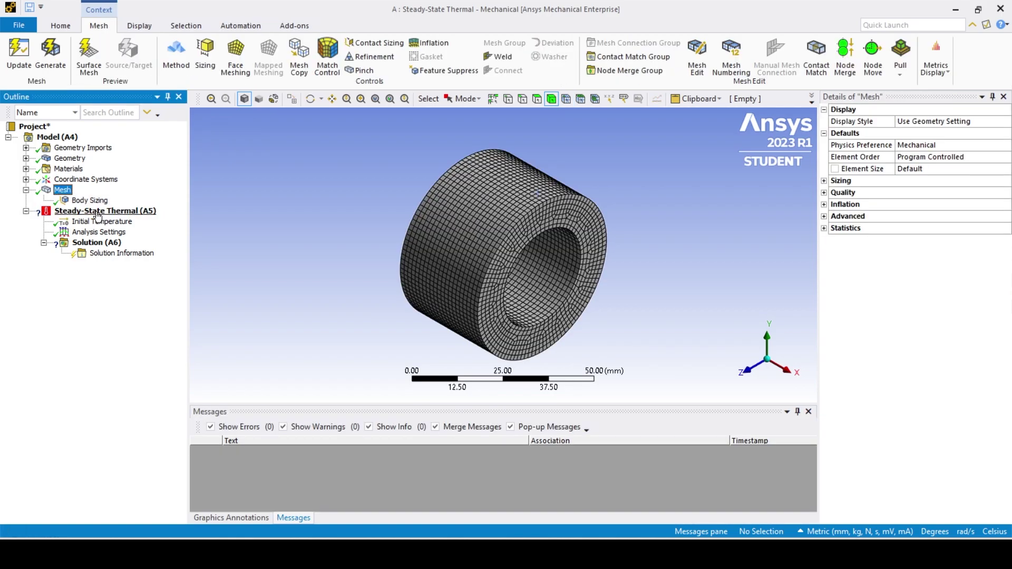
Insert a Temperature load under Steady-State Thermal and scope it to the cylinder's inner face
left_click(102, 213)
right_click(103, 213)
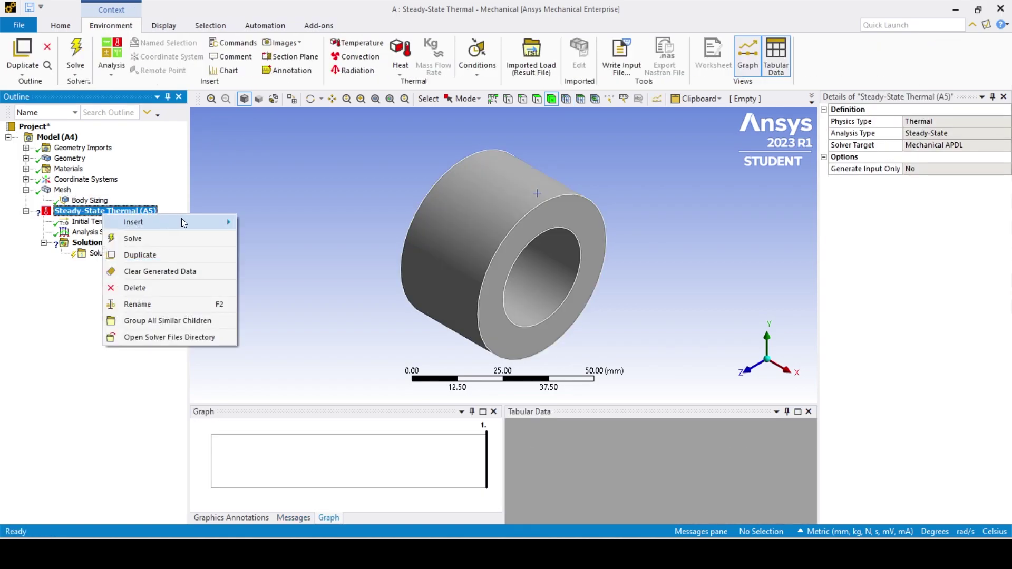
mouse_move(176, 222)
left_click(284, 225)
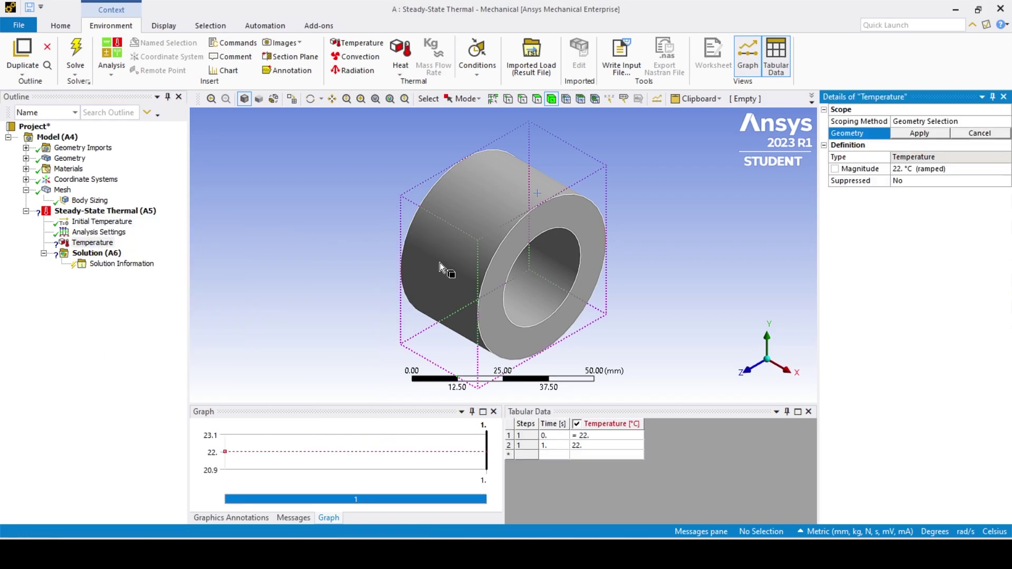
left_click(561, 283)
left_click(539, 103)
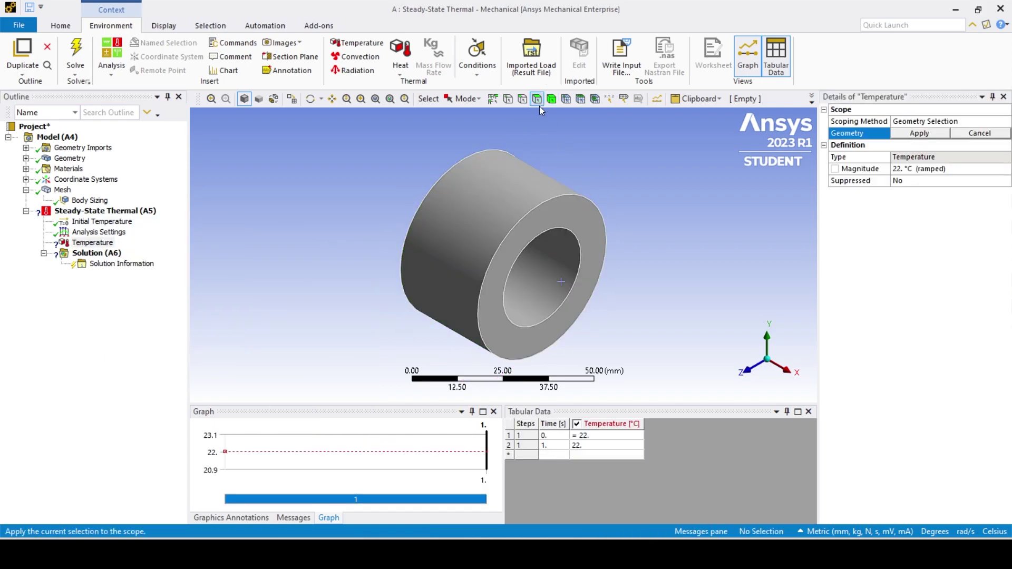
left_click(559, 273)
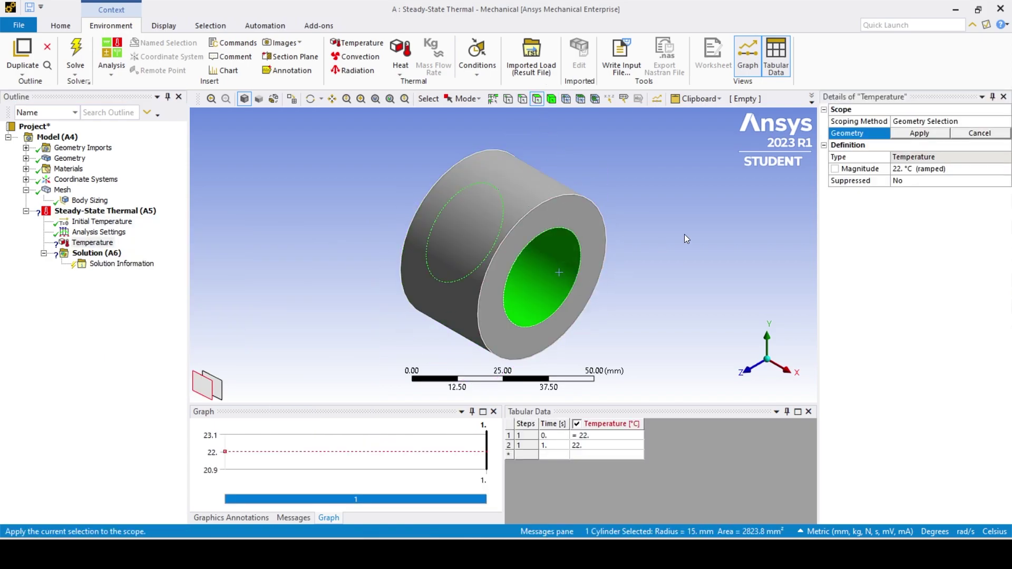
left_click(937, 136)
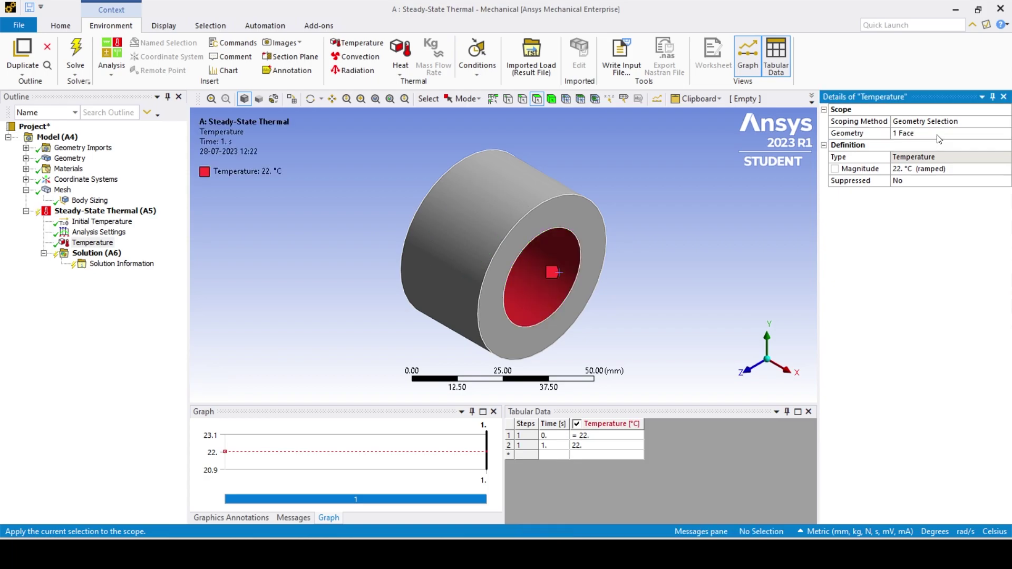
Set the inner face's temperature magnitude to 200 °C
left_click(941, 171)
type("200")
key("Return")
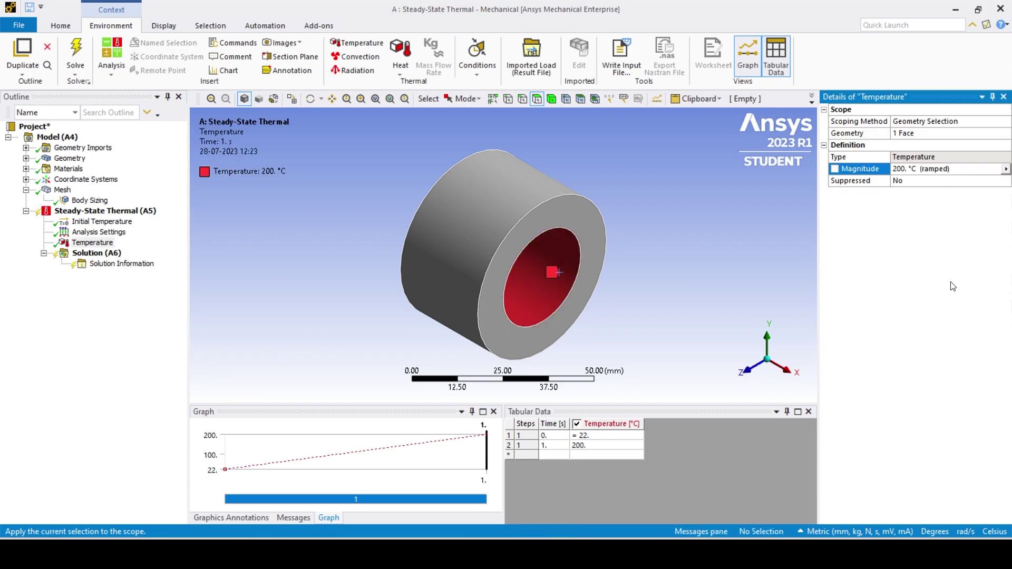
Insert a Convection load under Steady-State Thermal and scope it to the cylinder's outer face
left_click(128, 214)
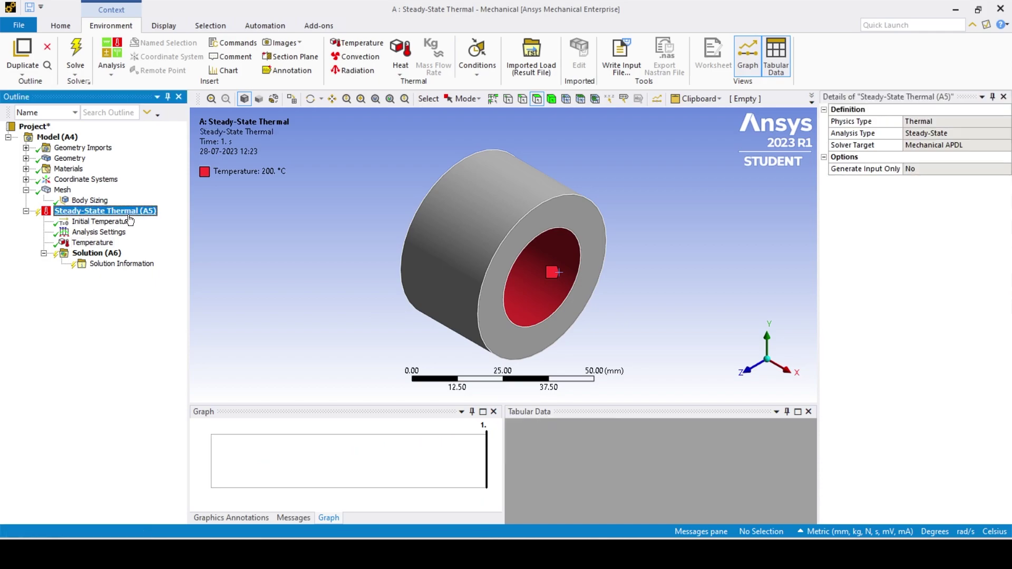
right_click(130, 213)
mouse_move(226, 226)
left_click(302, 239)
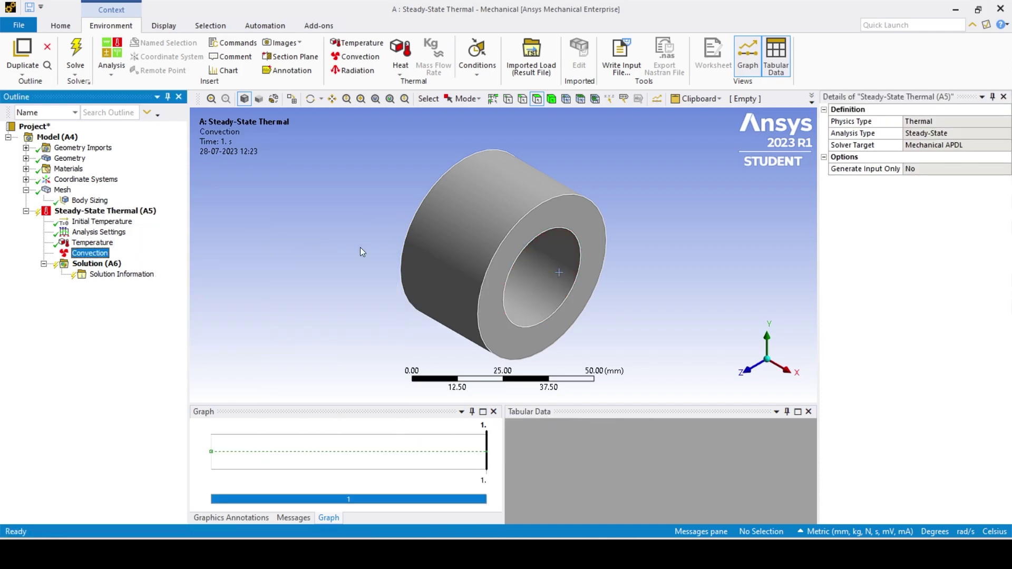
left_click(483, 251)
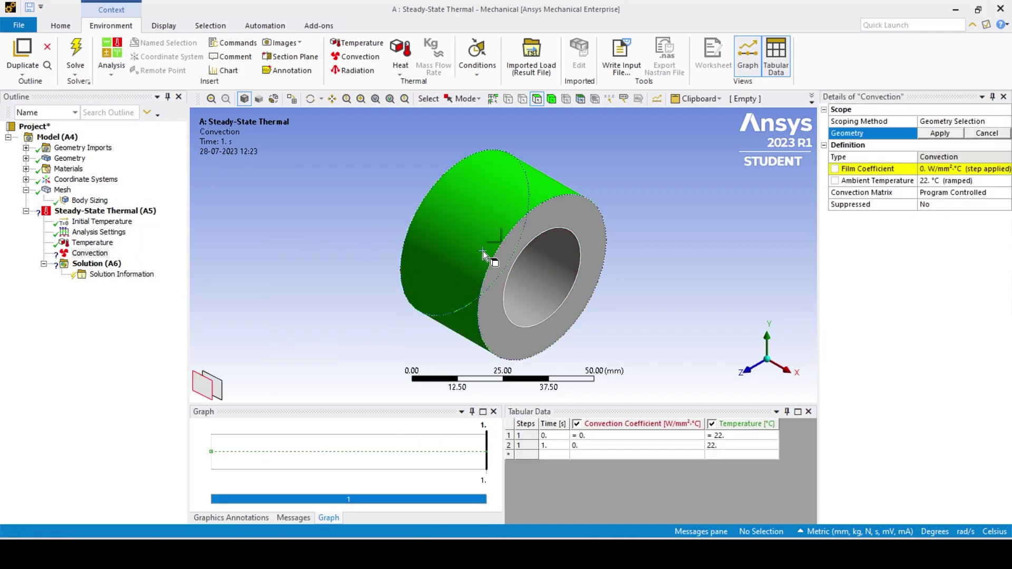
left_click(940, 134)
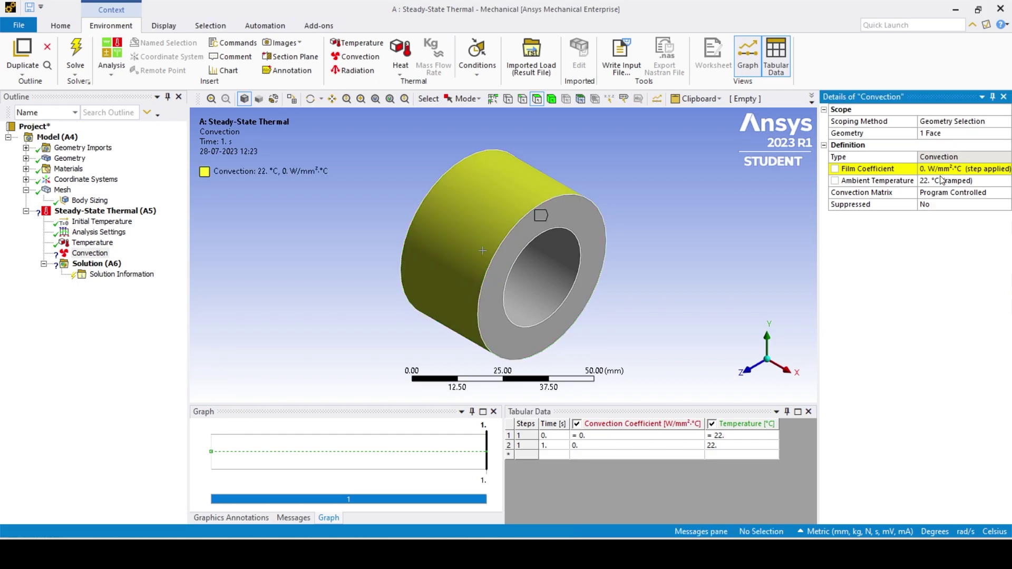
Set the convection film coefficient to 50 W/m²·°C in Metric (m, kg, N, s, V, A) units, and return to Metric (mm, kg, N, s, mV, mA)
left_click(859, 533)
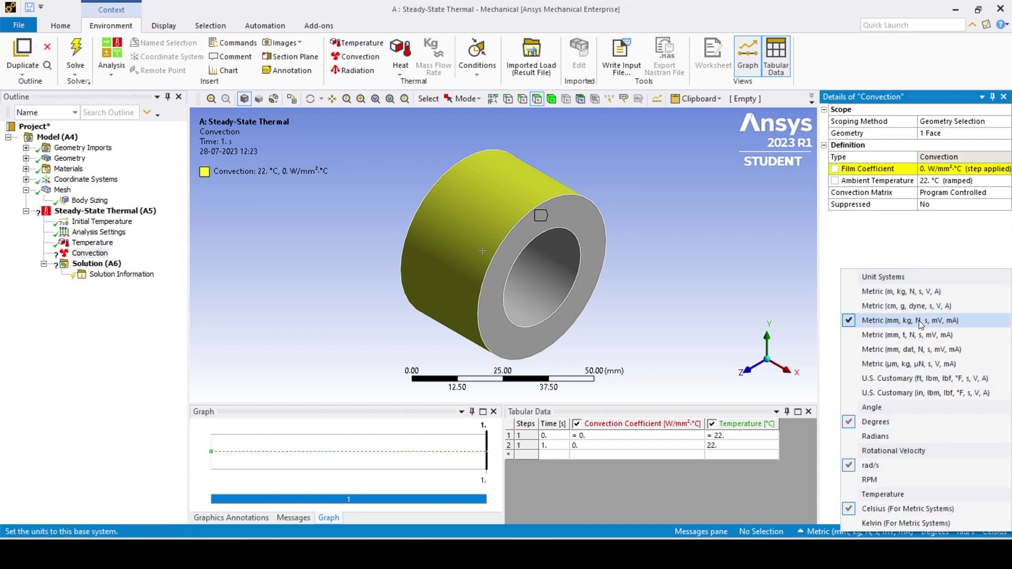
left_click(918, 291)
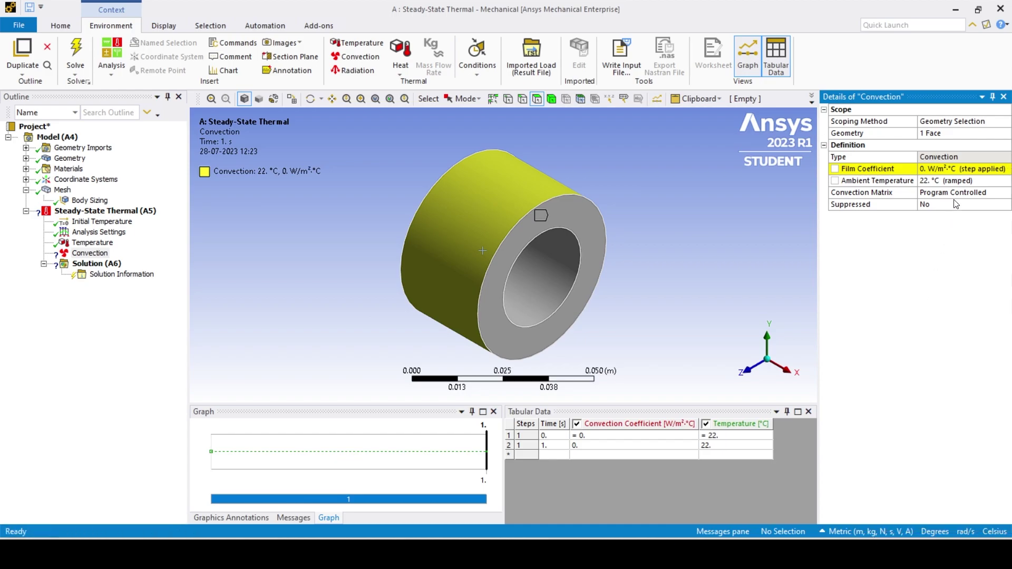
left_click(956, 169)
type("50")
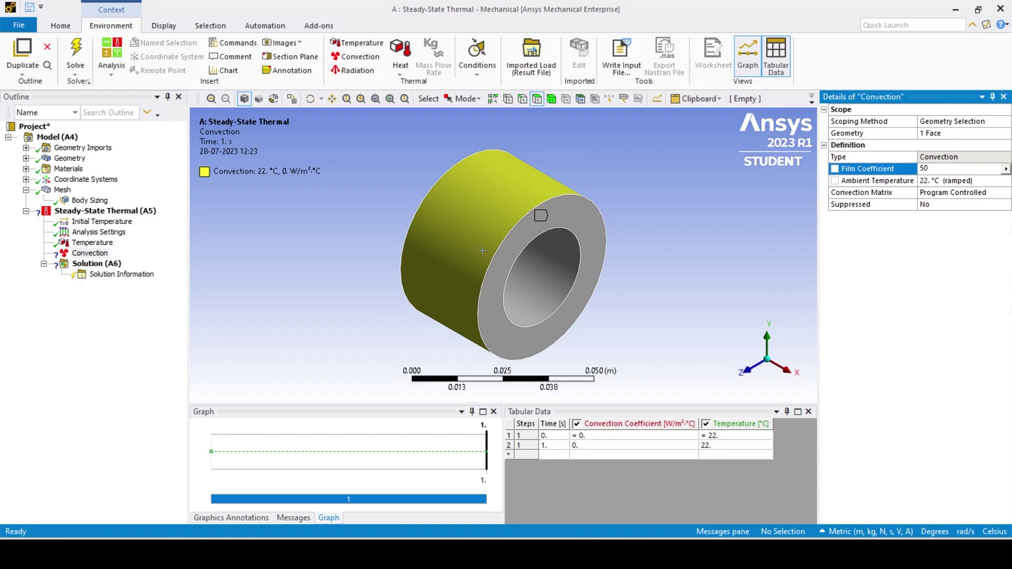
key("Return")
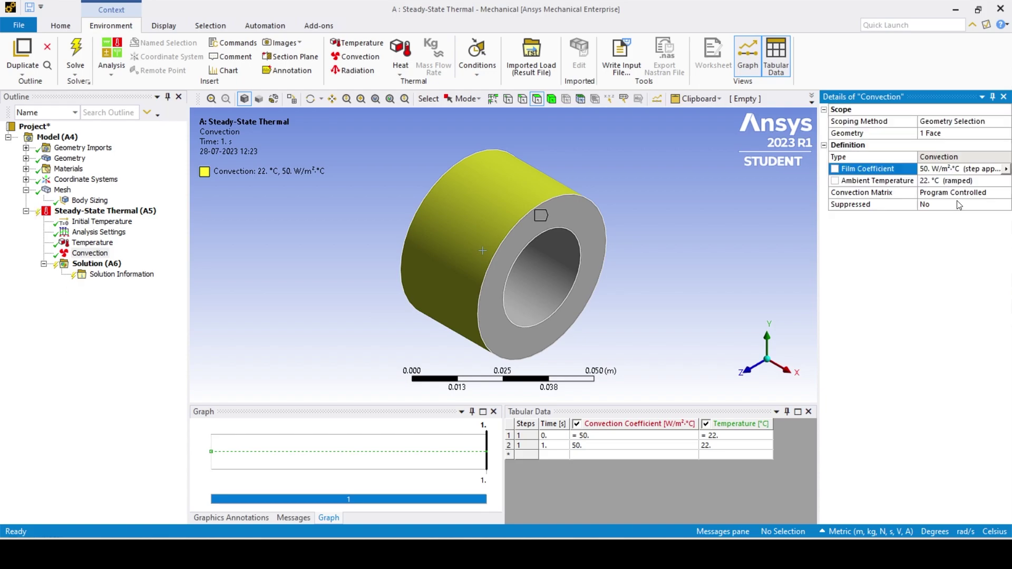
left_click(856, 532)
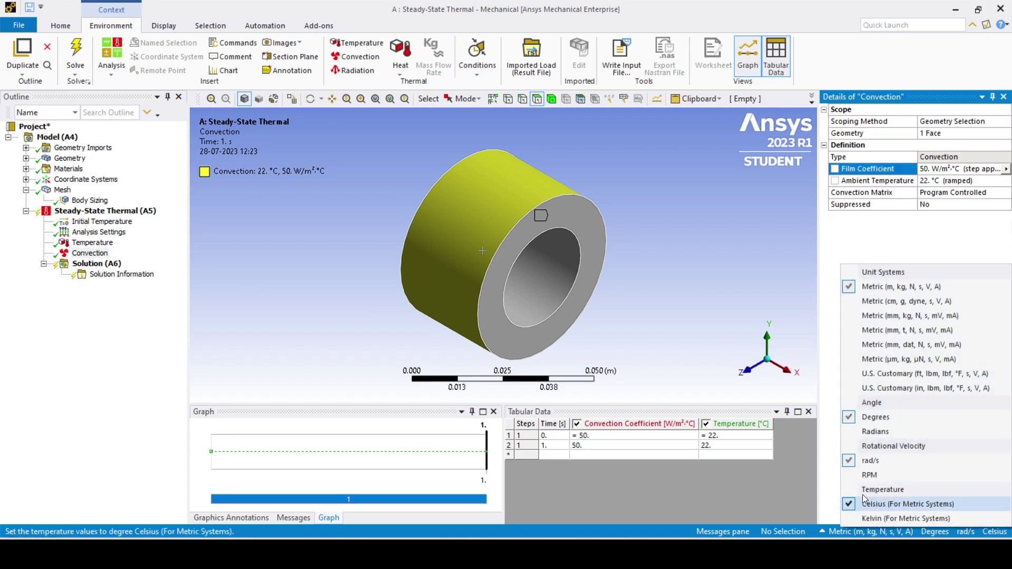
left_click(918, 316)
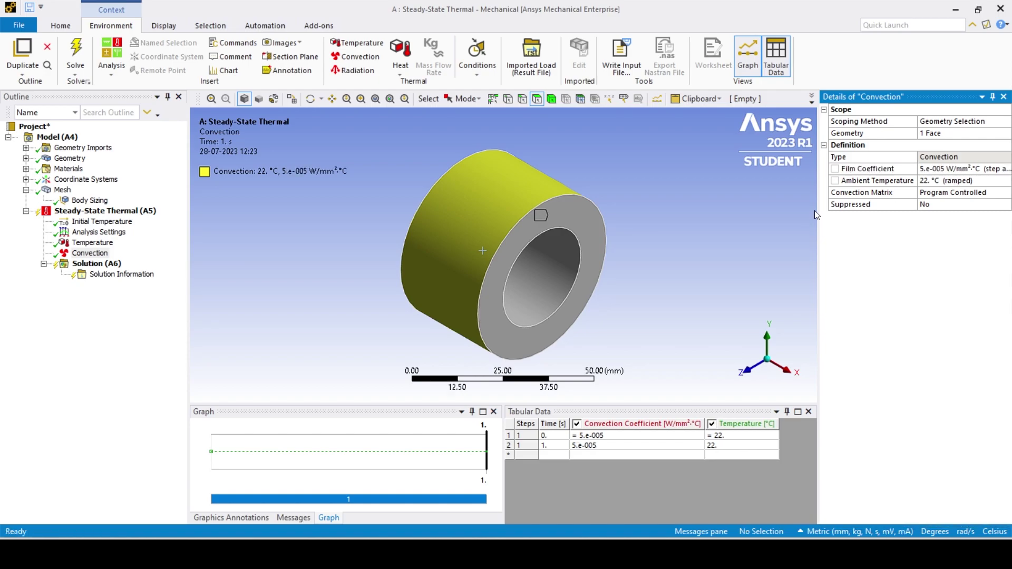
Insert a thermal Temperature result under Solution and scope it to the cylinder's outer face
left_click(95, 264)
right_click(91, 264)
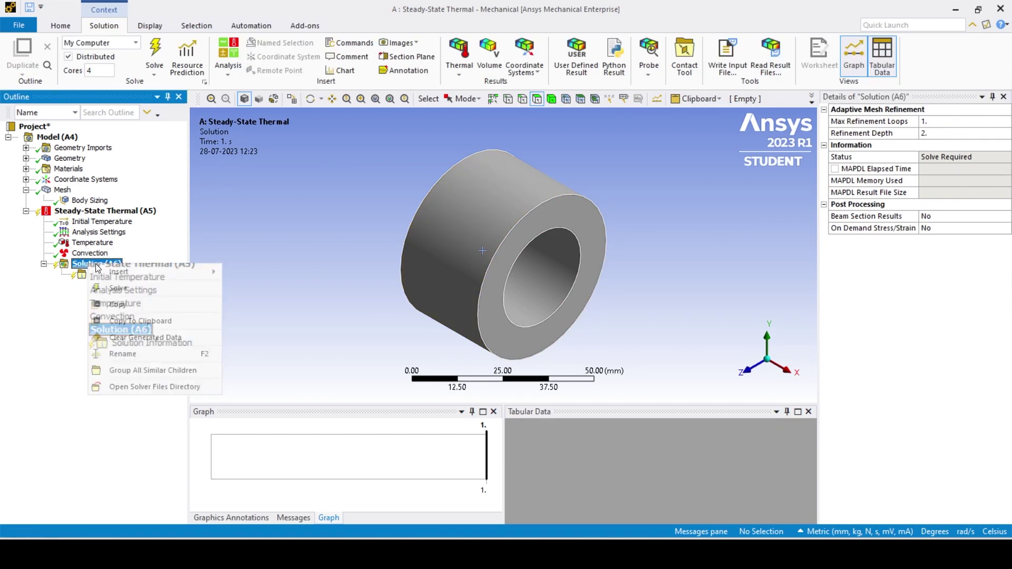
mouse_move(163, 270)
mouse_move(295, 278)
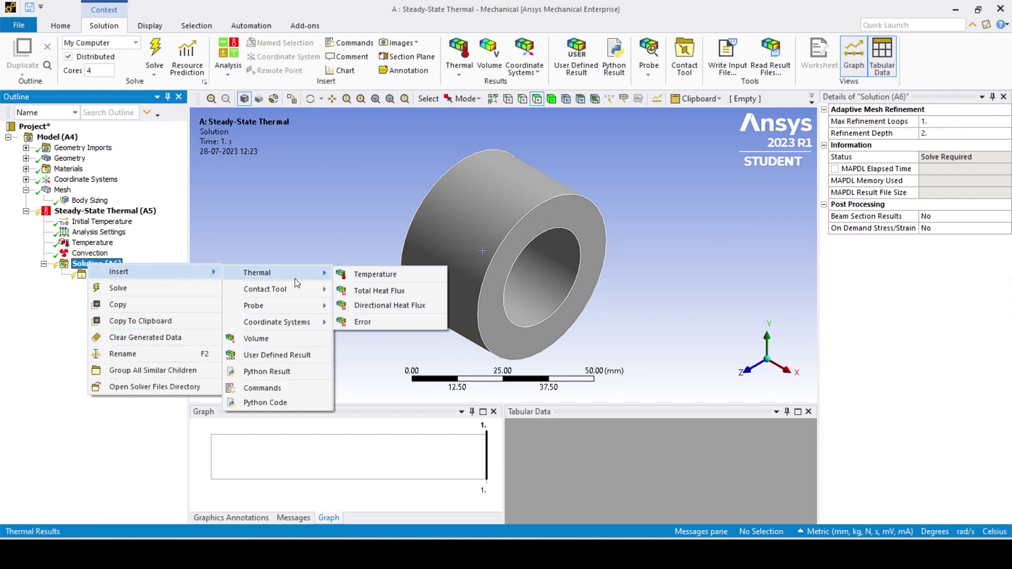
left_click(375, 275)
left_click(500, 220)
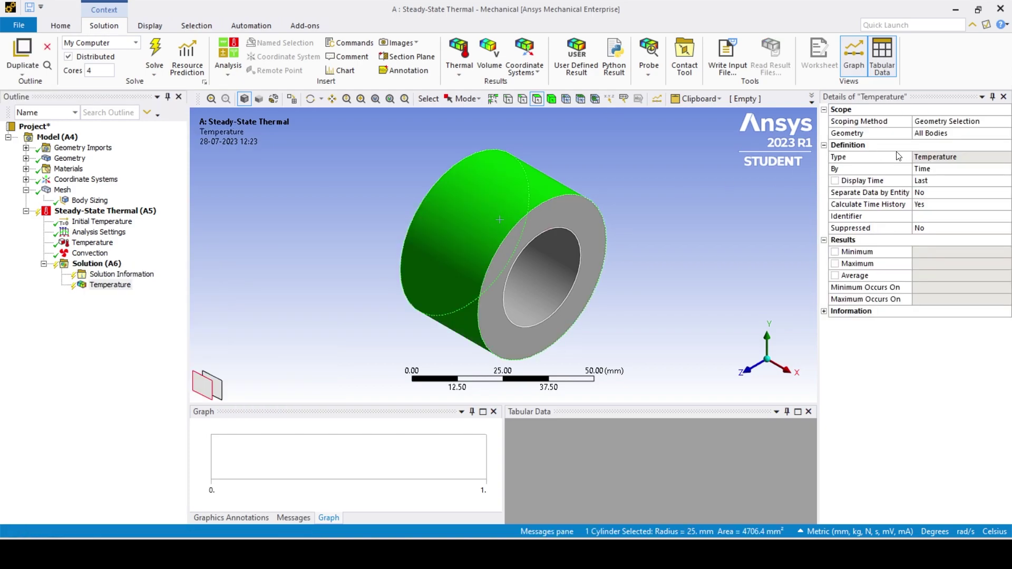
left_click(937, 134)
left_click(937, 134)
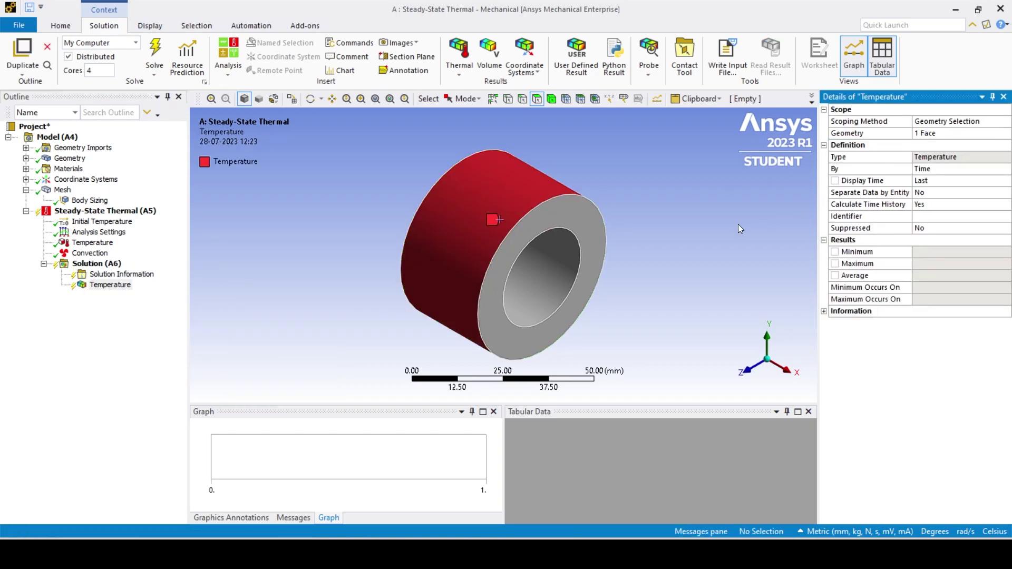
Insert a Reaction probe under Solution and set its boundary condition to the Temperature load
left_click(105, 265)
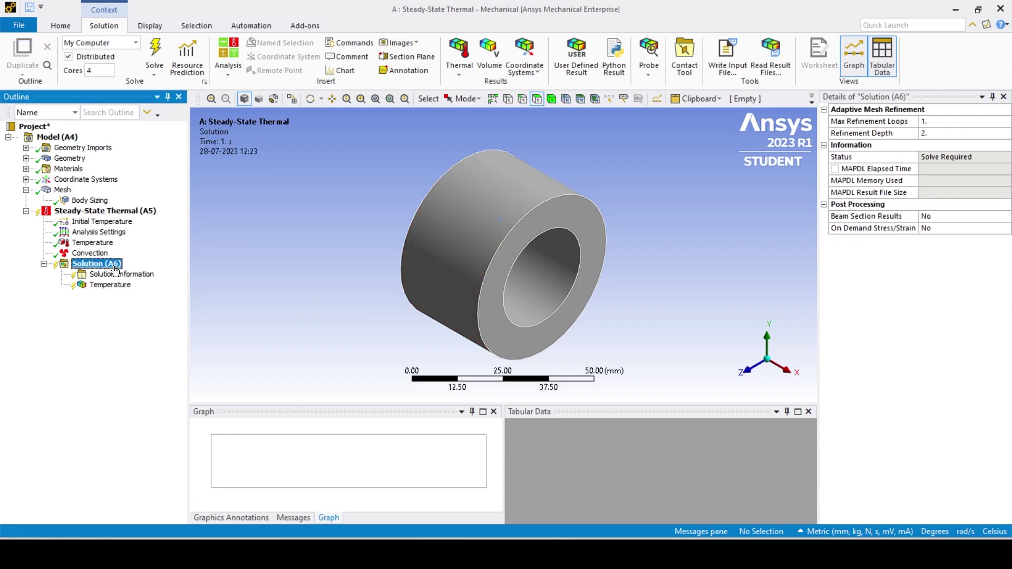
right_click(114, 267)
mouse_move(179, 276)
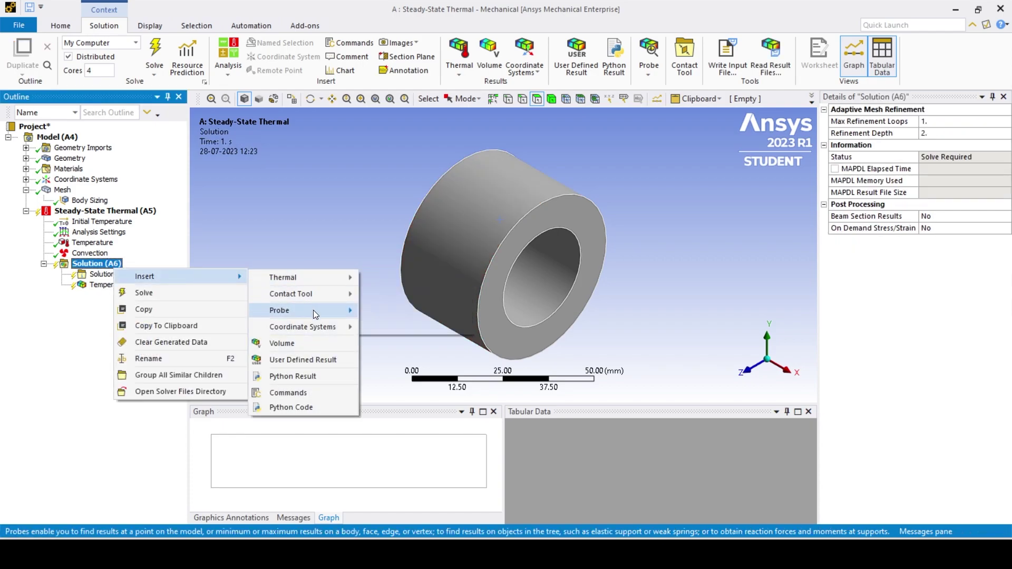
mouse_move(295, 310)
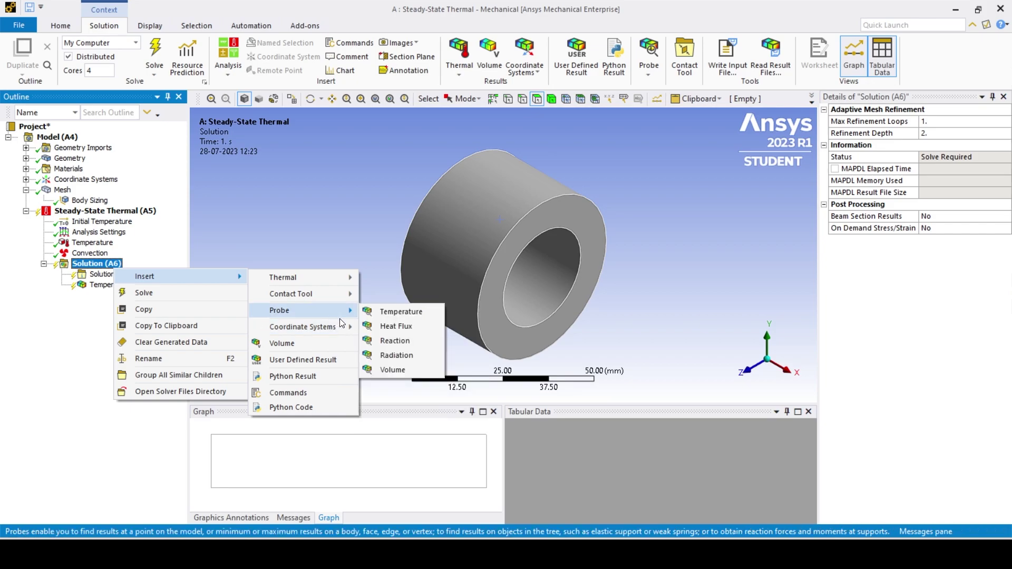
left_click(400, 341)
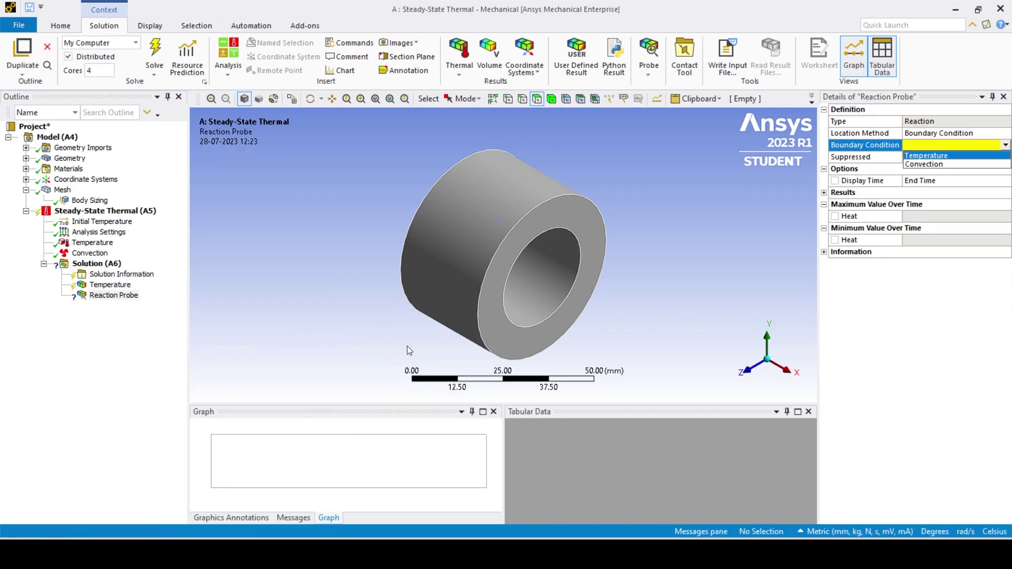
left_click(928, 156)
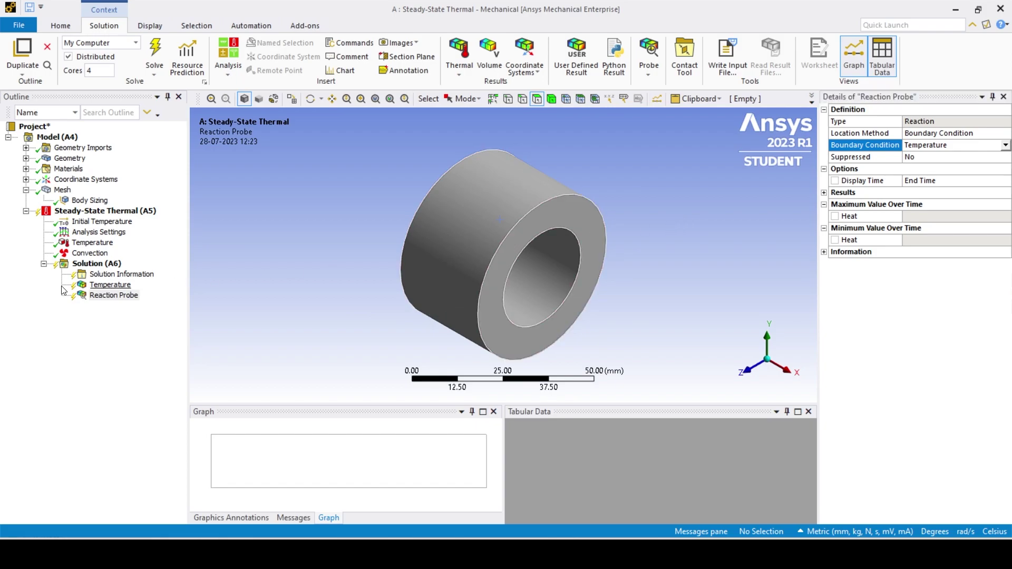
Insert a second Reaction probe under Solution and set its boundary condition to the Convection load
left_click(103, 286)
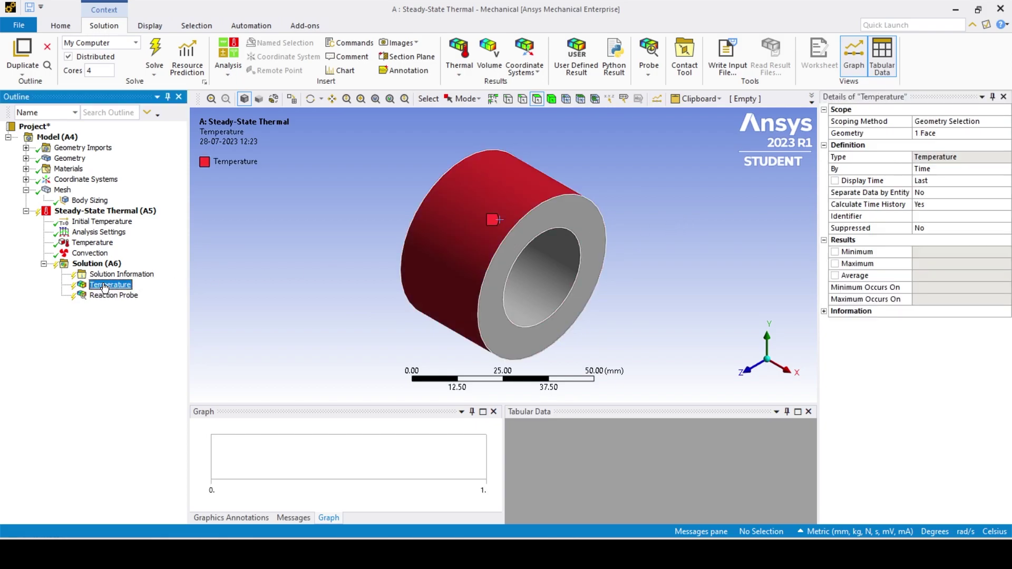
left_click(97, 264)
right_click(113, 264)
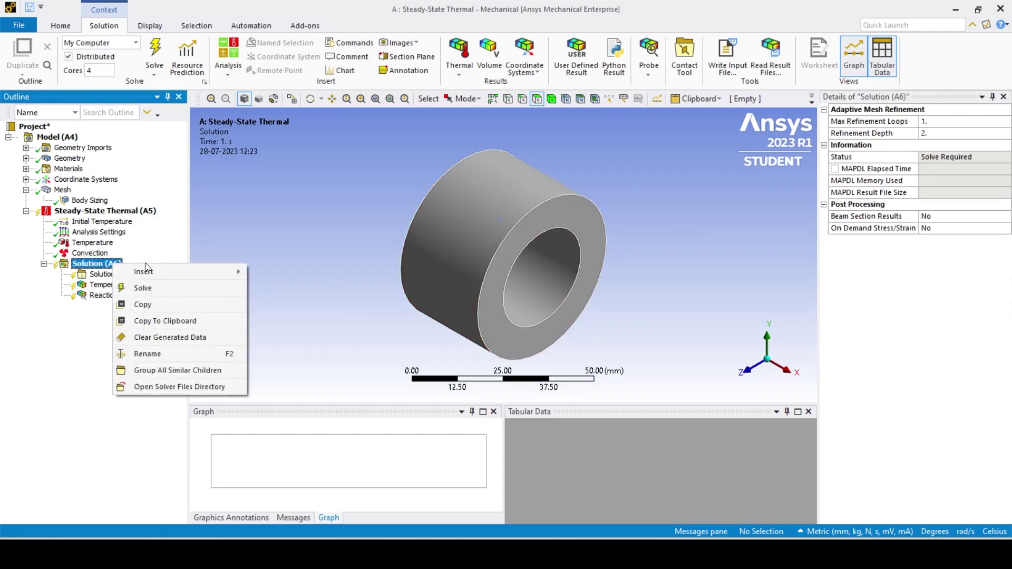
mouse_move(158, 272)
mouse_move(300, 280)
mouse_move(310, 306)
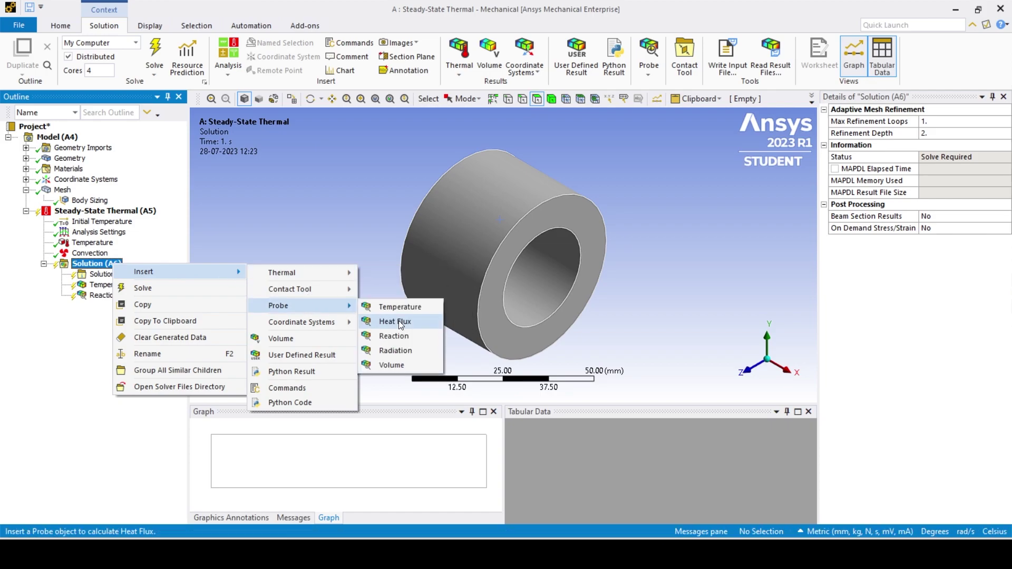
left_click(415, 336)
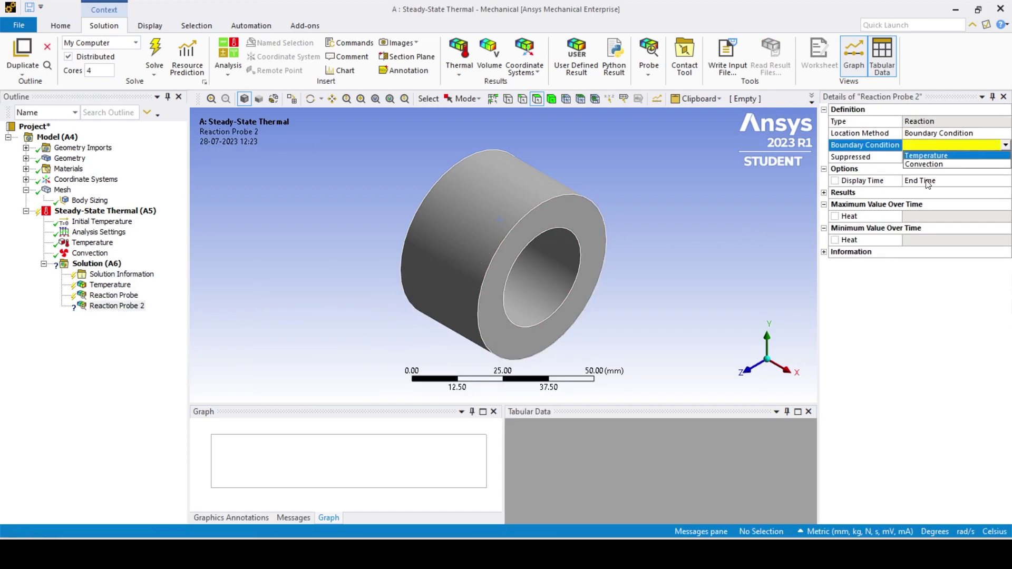
left_click(932, 165)
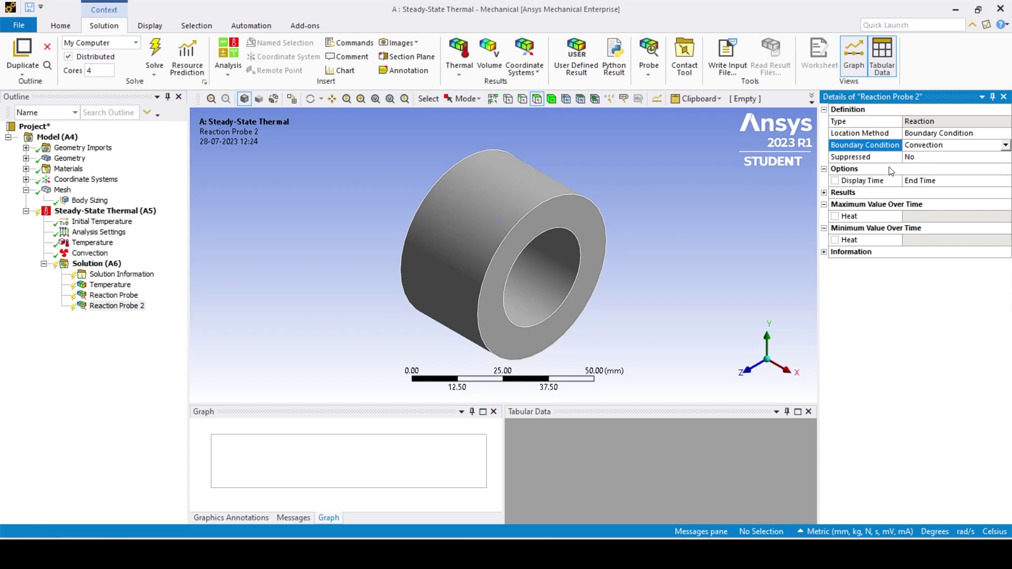
left_click(665, 199)
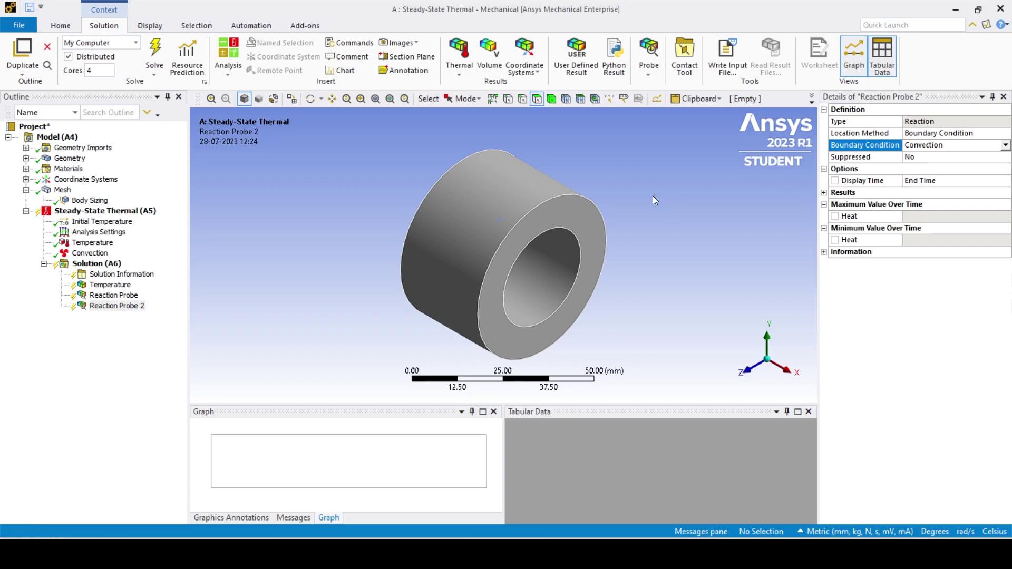
Rename the Temperature result under Solution as To
left_click(109, 287)
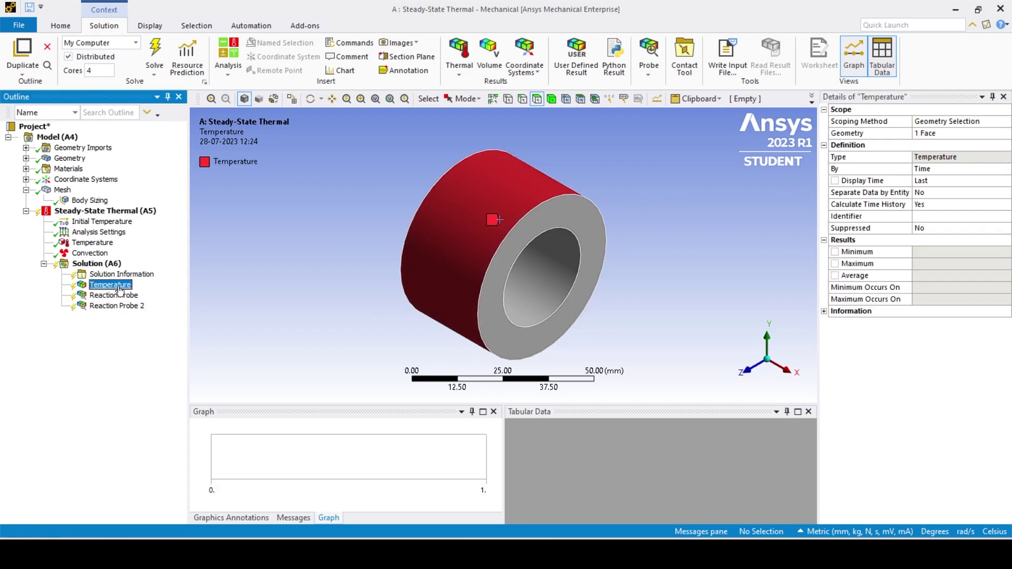
right_click(132, 289)
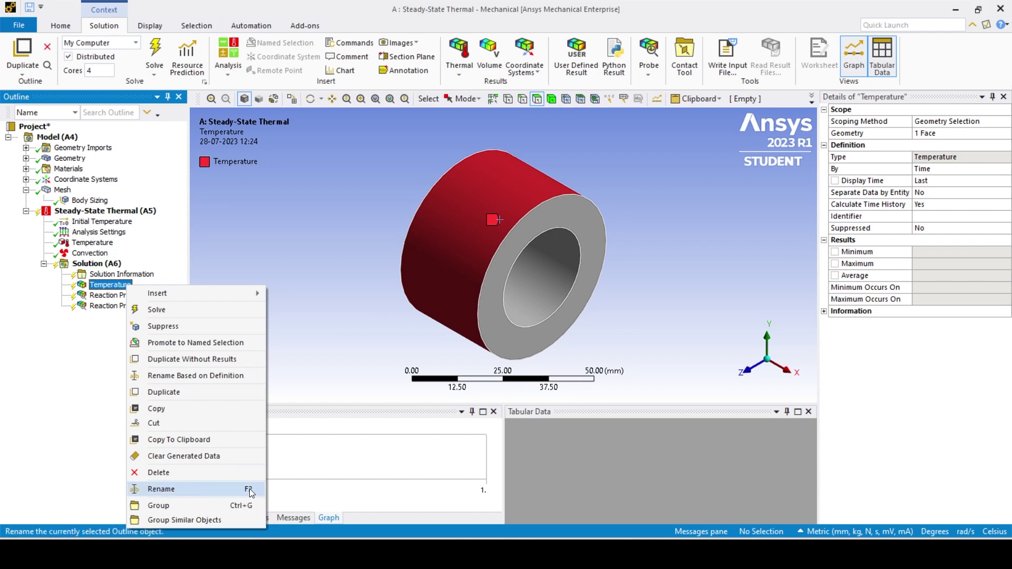
left_click(226, 489)
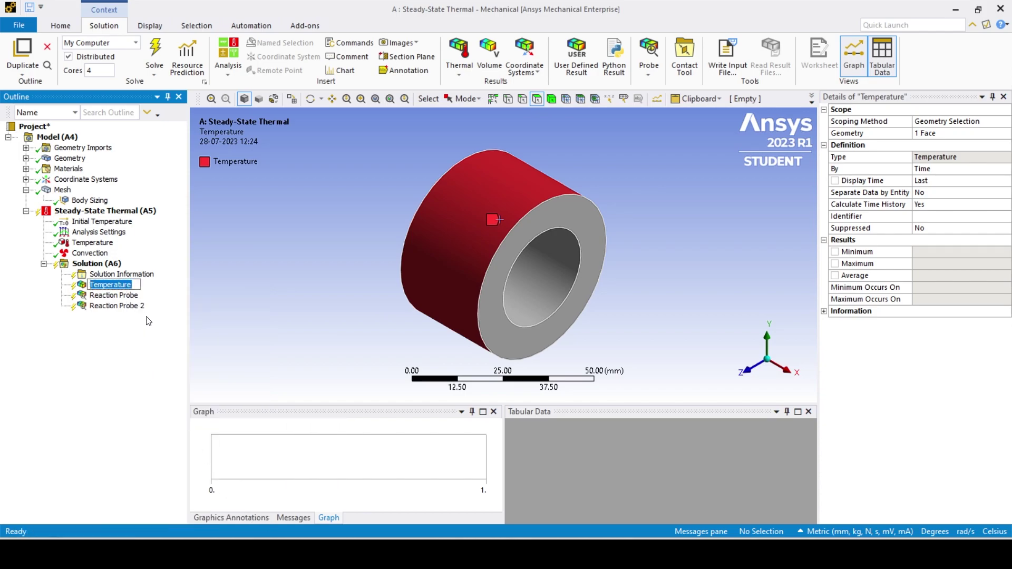
key("BackSpace")
type("T")
type("o")
key("Return")
Rename the reaction probe for the Temperature load as Q1 and the one for the Convection load as Q3
left_click(127, 300)
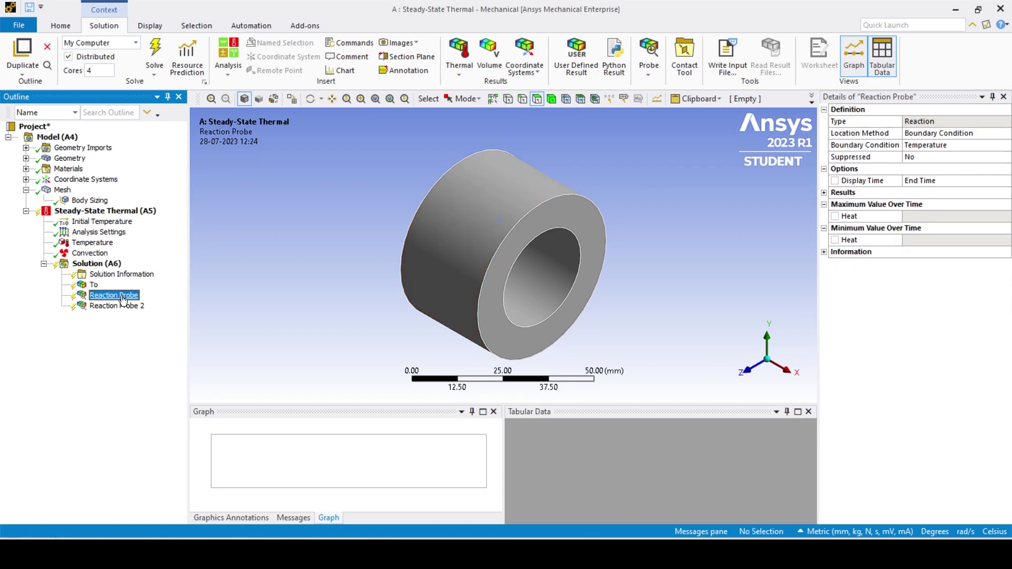
key("F2")
key("BackSpace")
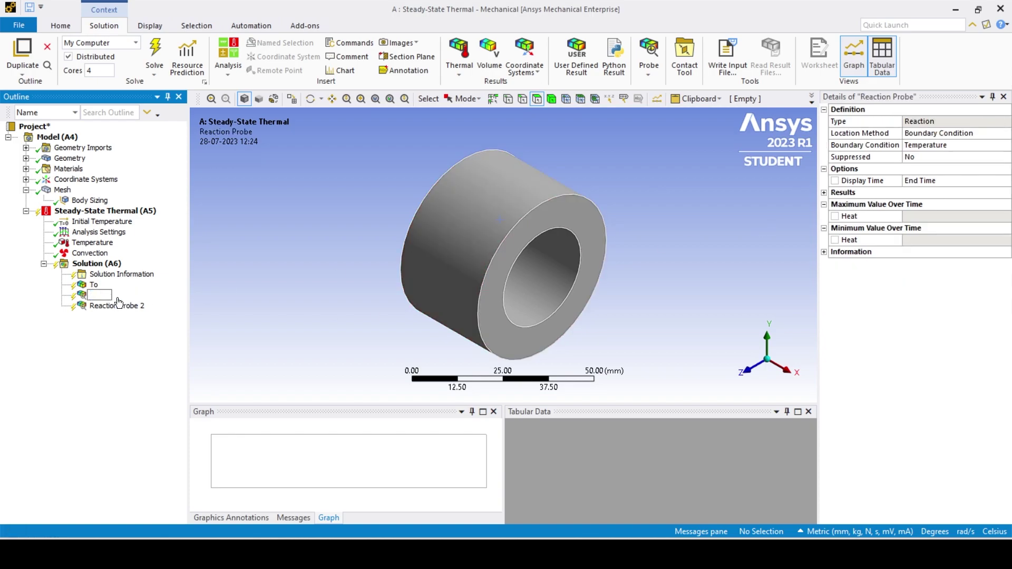
type("Q1")
key("Return")
left_click(122, 310)
key("F2")
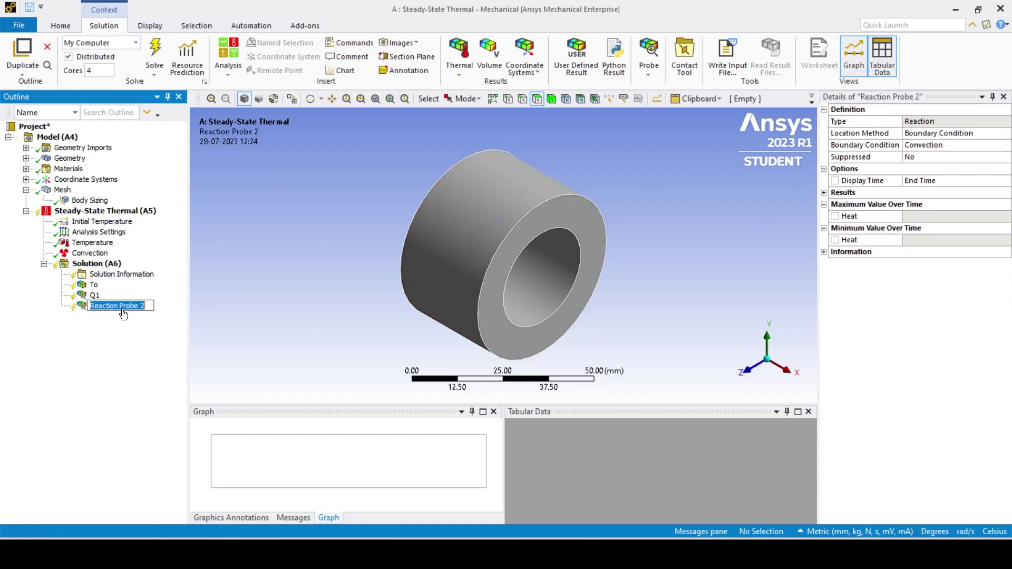
type("Q3")
key("Return")
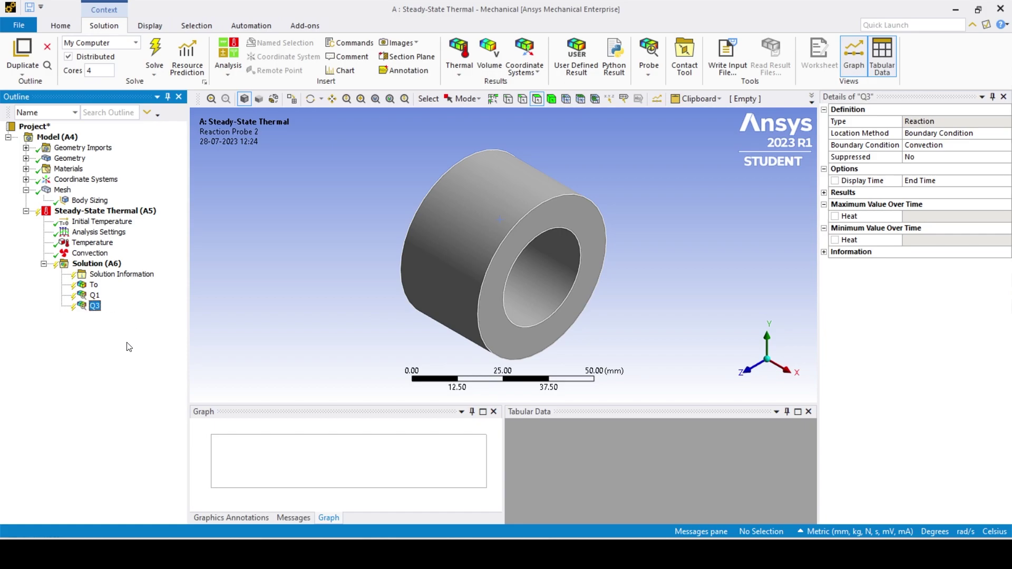
Solve the steady-state thermal analysis and review the To temperature and the Q1 and Q3 heat reactions
left_click(155, 56)
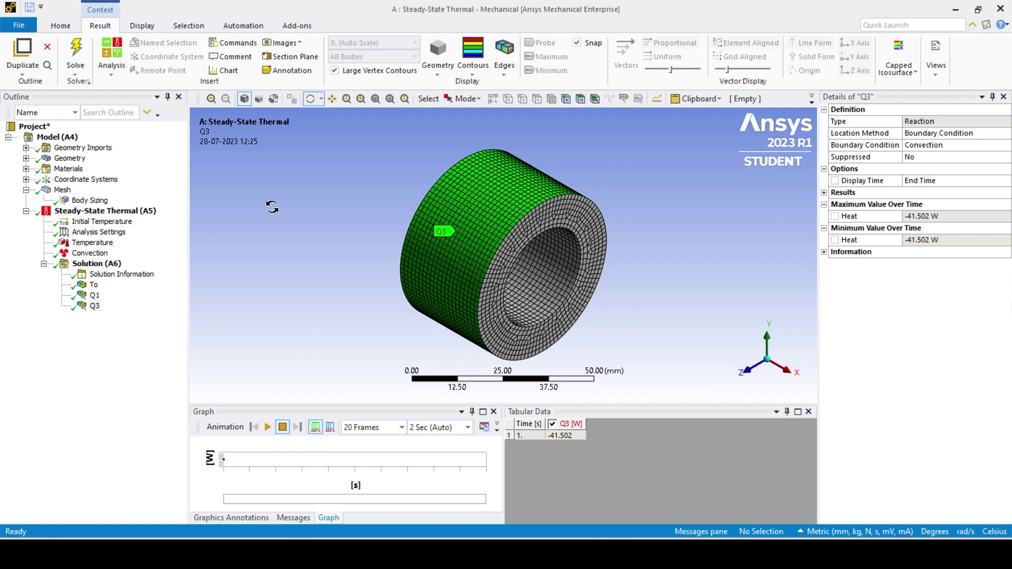
left_click(94, 285)
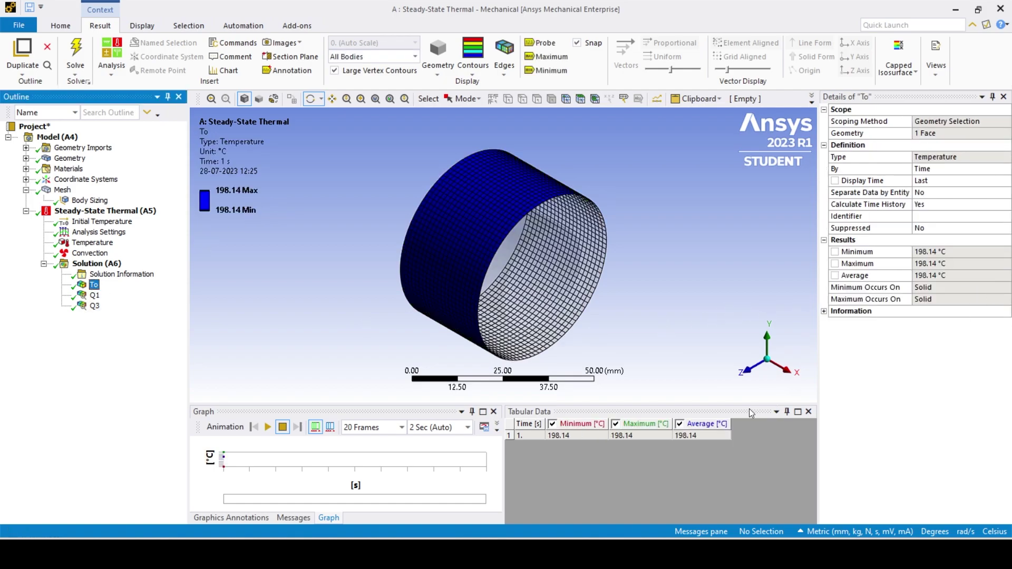
left_click(695, 437)
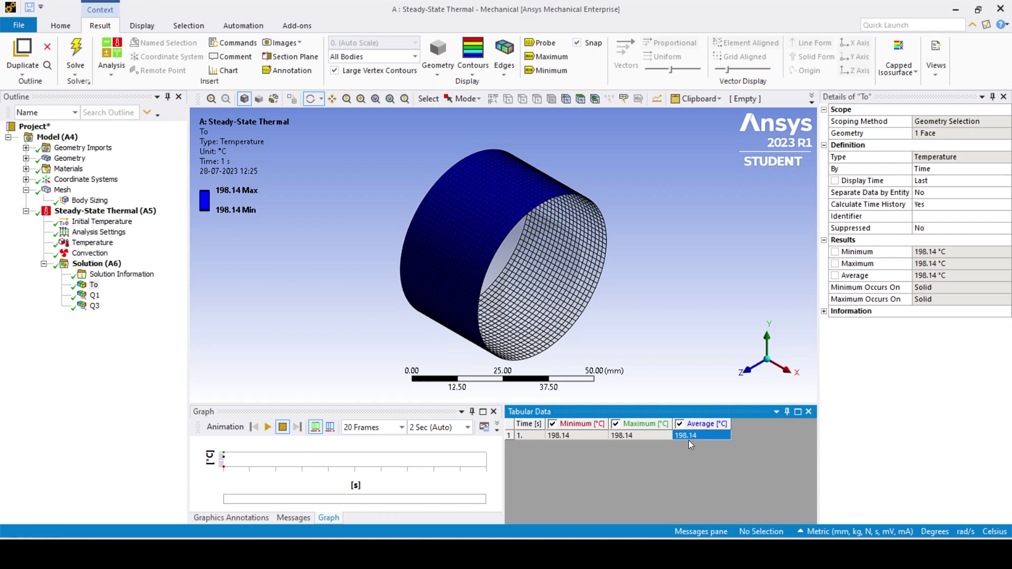
left_click(93, 296)
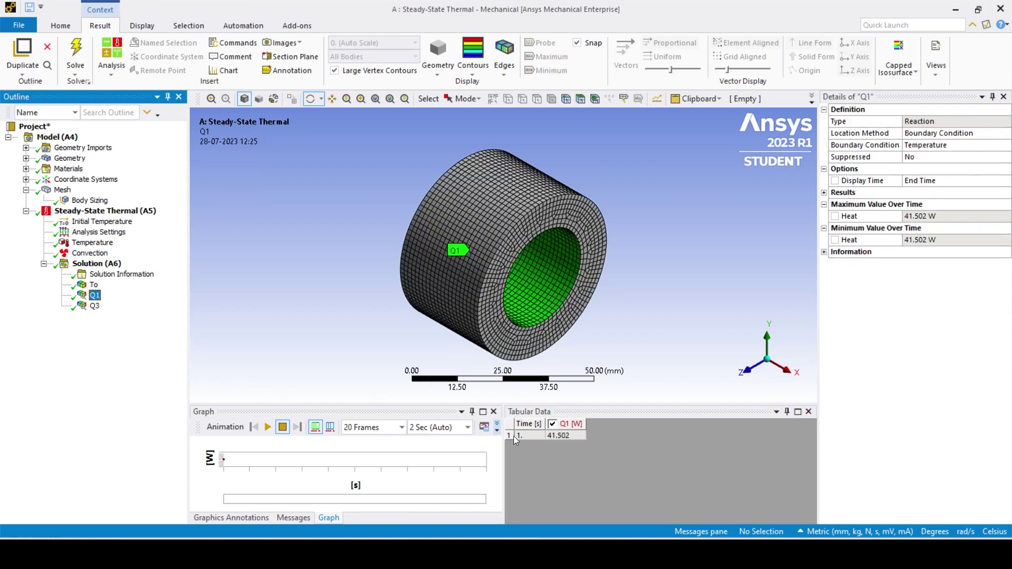
left_click(565, 438)
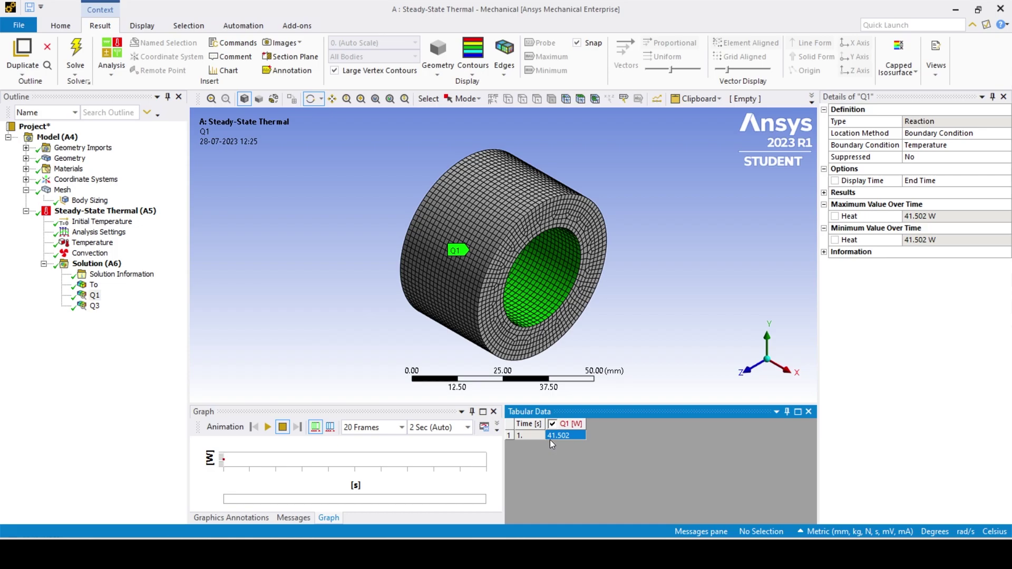
left_click(93, 307)
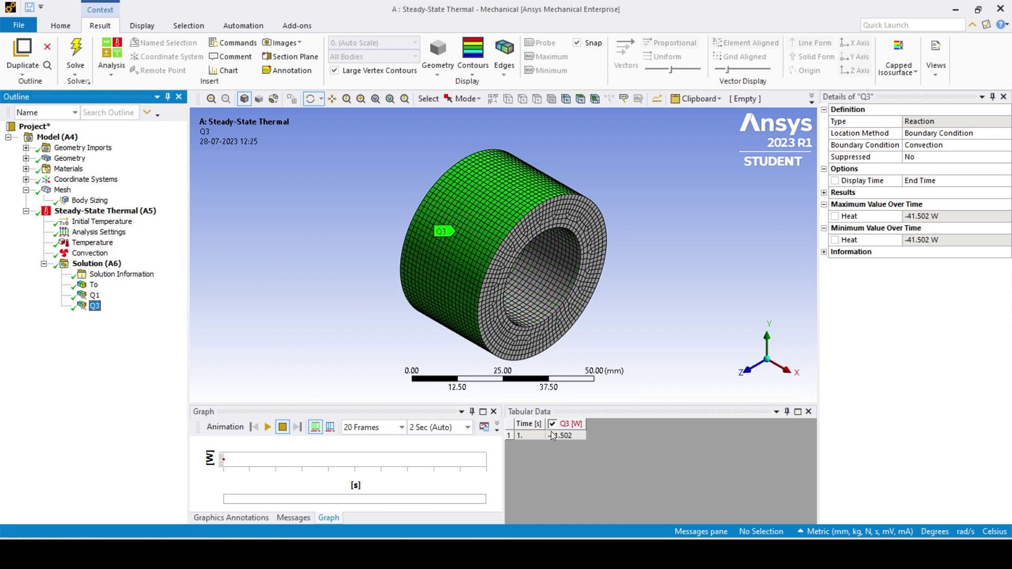